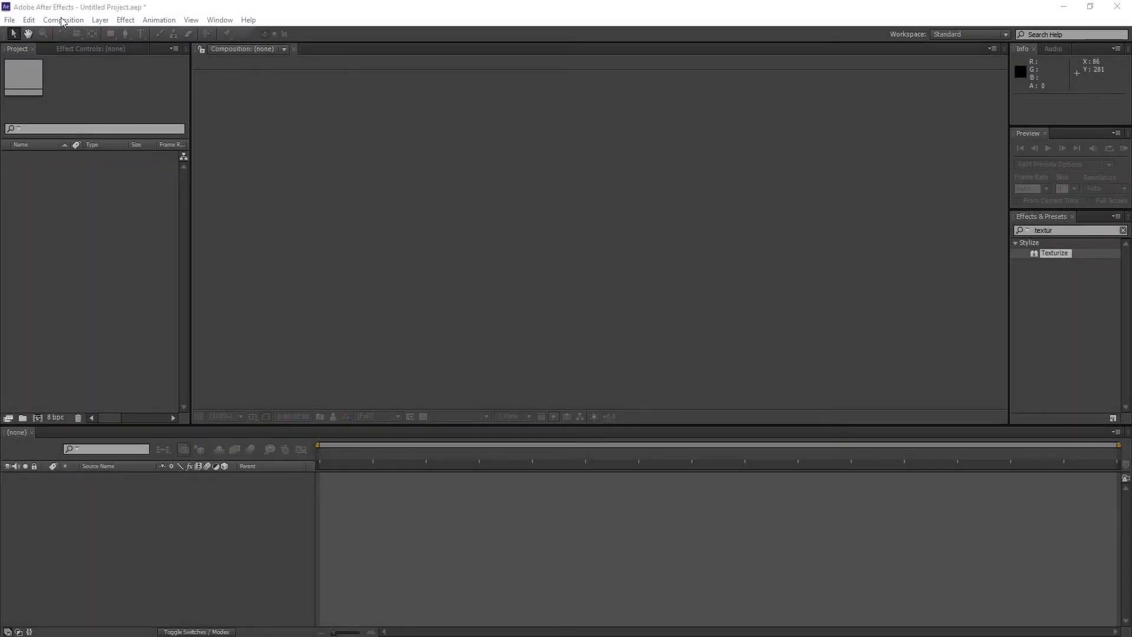
Step: Create the 1920×1080, 29.97 fps, 10-second black comp 'Cinematic Logo Reveal' from Composition > New Composition
left_click(62, 19)
left_click(78, 34)
type("Cinem")
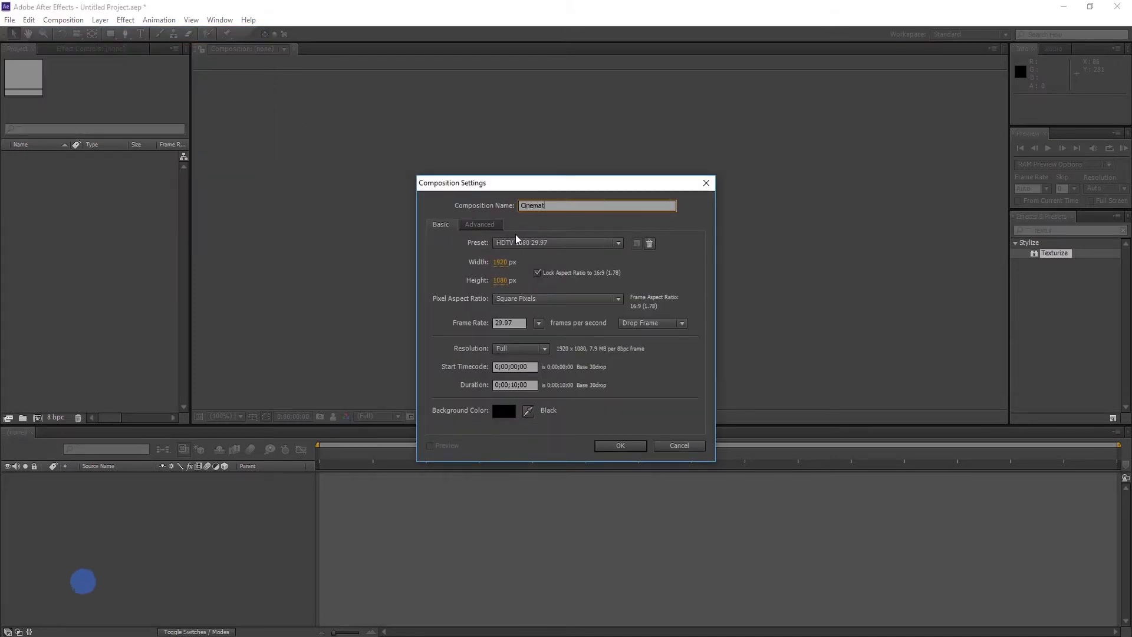
type("atic Logo")
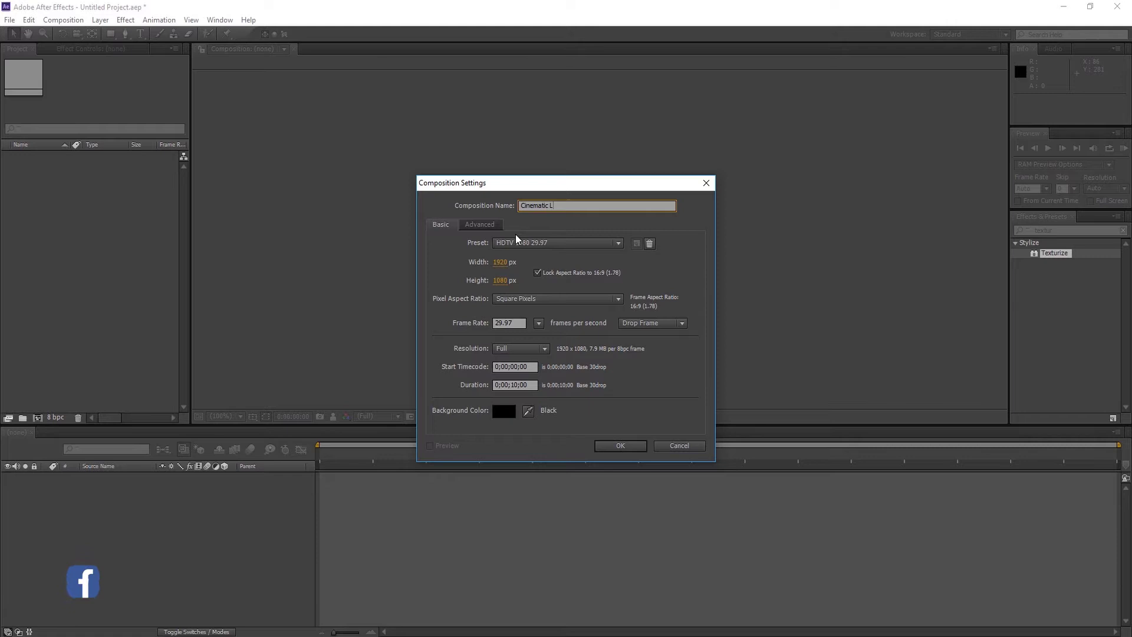
type(" Reveal")
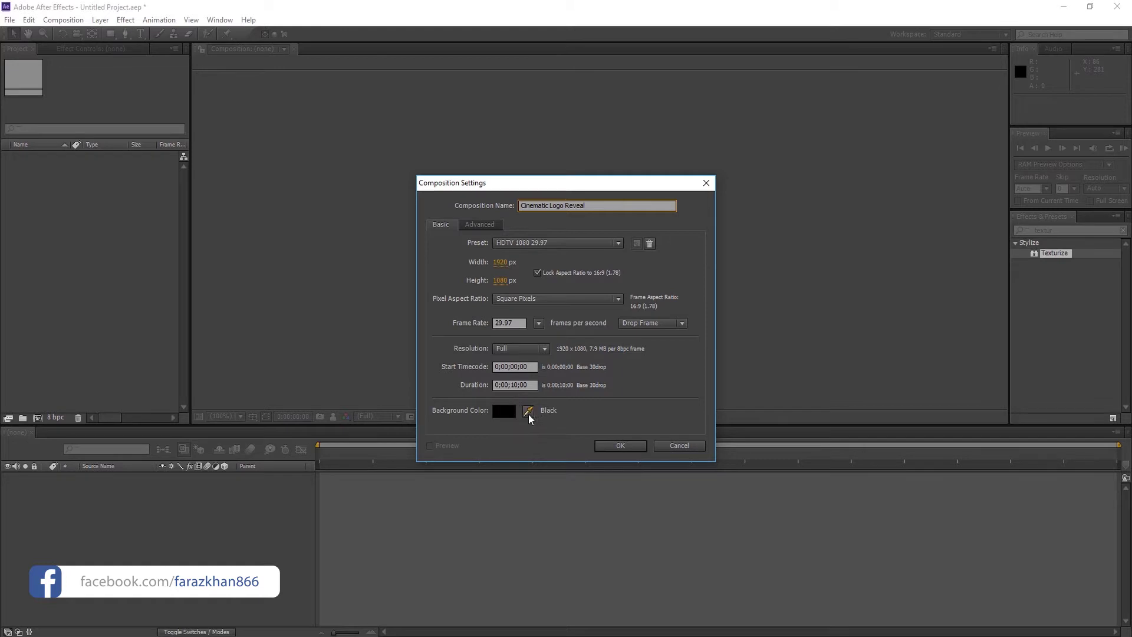
left_click(617, 445)
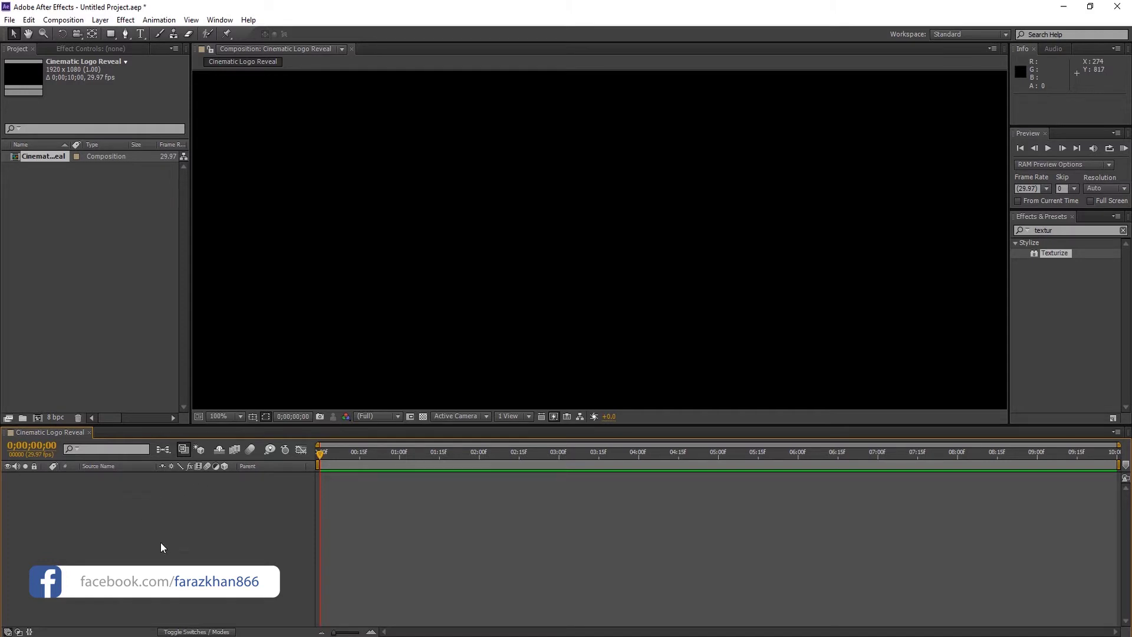
mouse_move(147, 629)
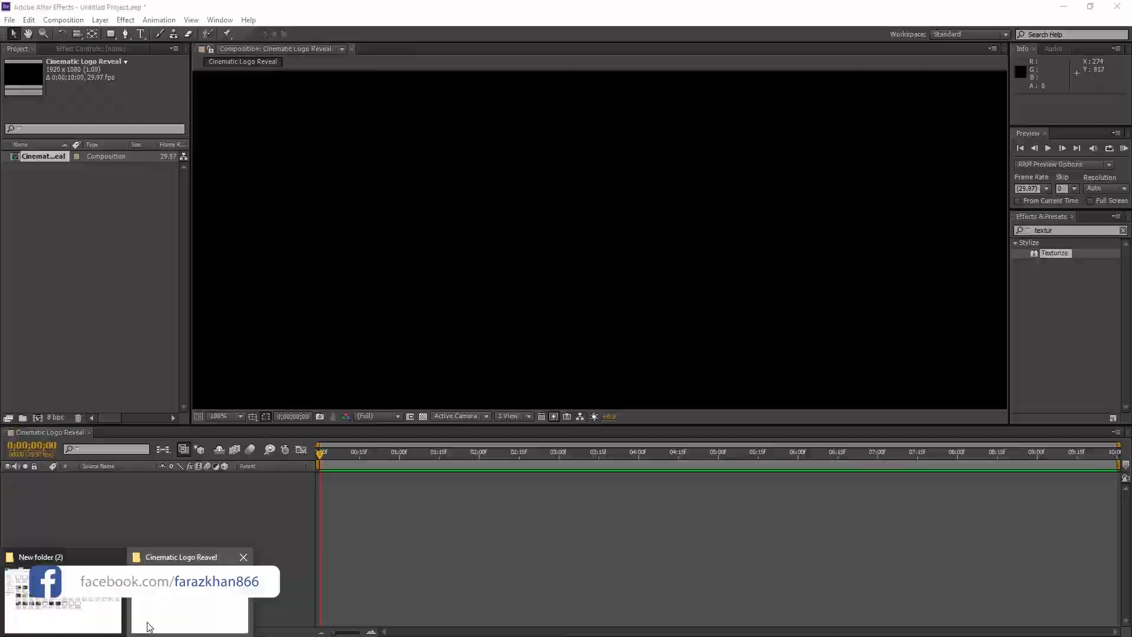
Step: Import the Apple logo and asphalt texture images from Explorer into the Project panel
left_click(159, 615)
mouse_move(264, 89)
left_mouse_down()
mouse_move(128, 86)
mouse_move(168, 626)
left_mouse_up()
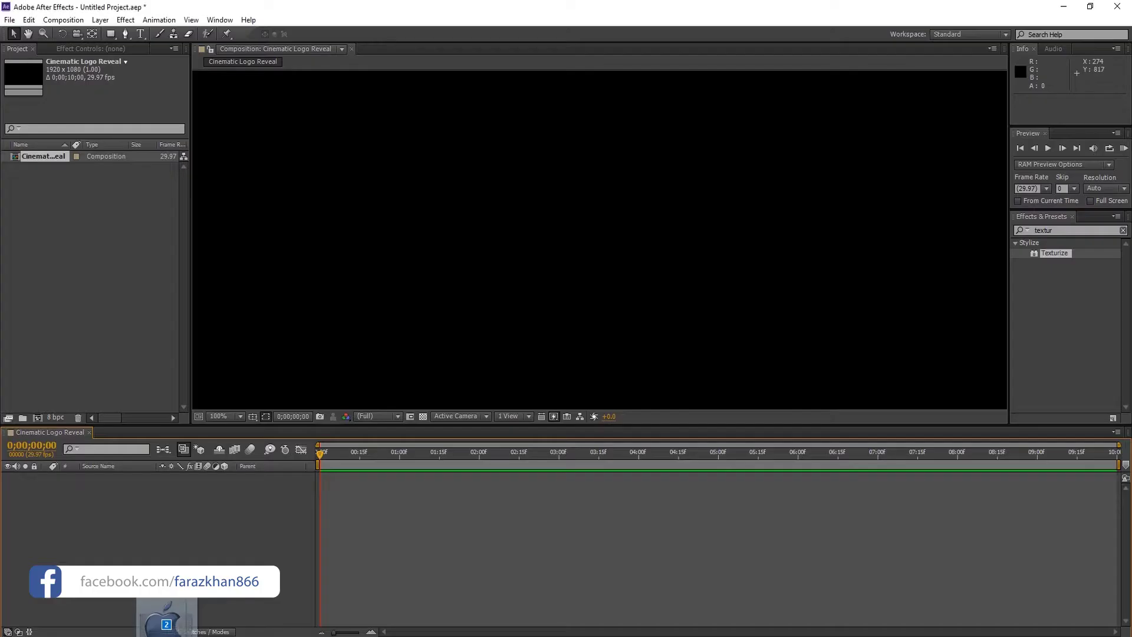
left_click_drag(168, 625, 105, 248)
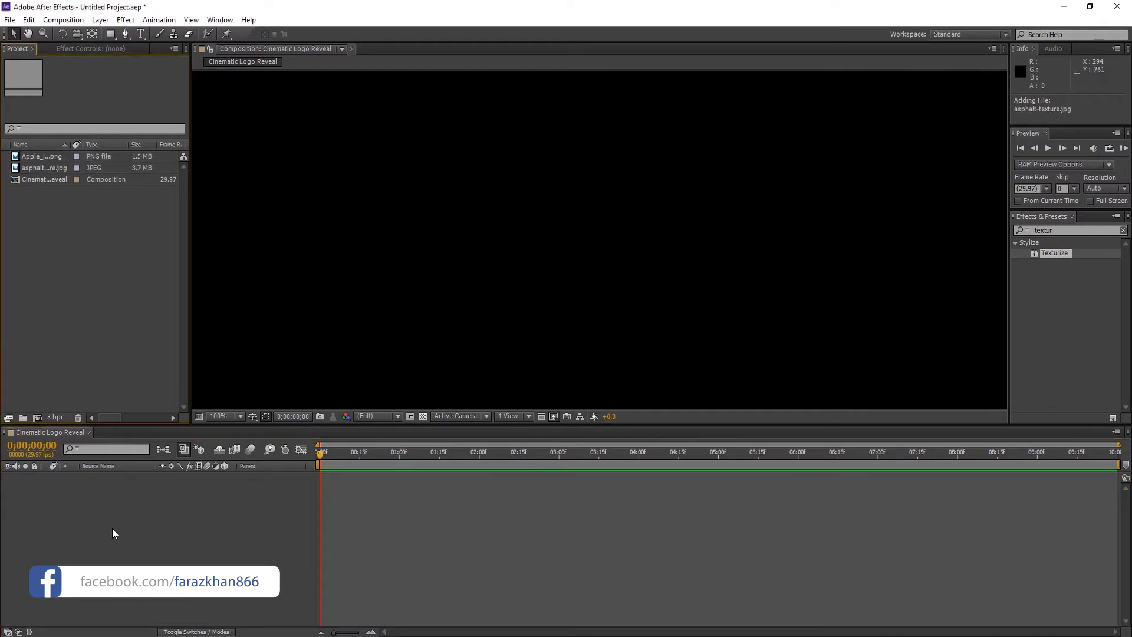
Step: Add a near-black full-frame solid layer named BG
right_click(113, 388)
left_click(339, 433)
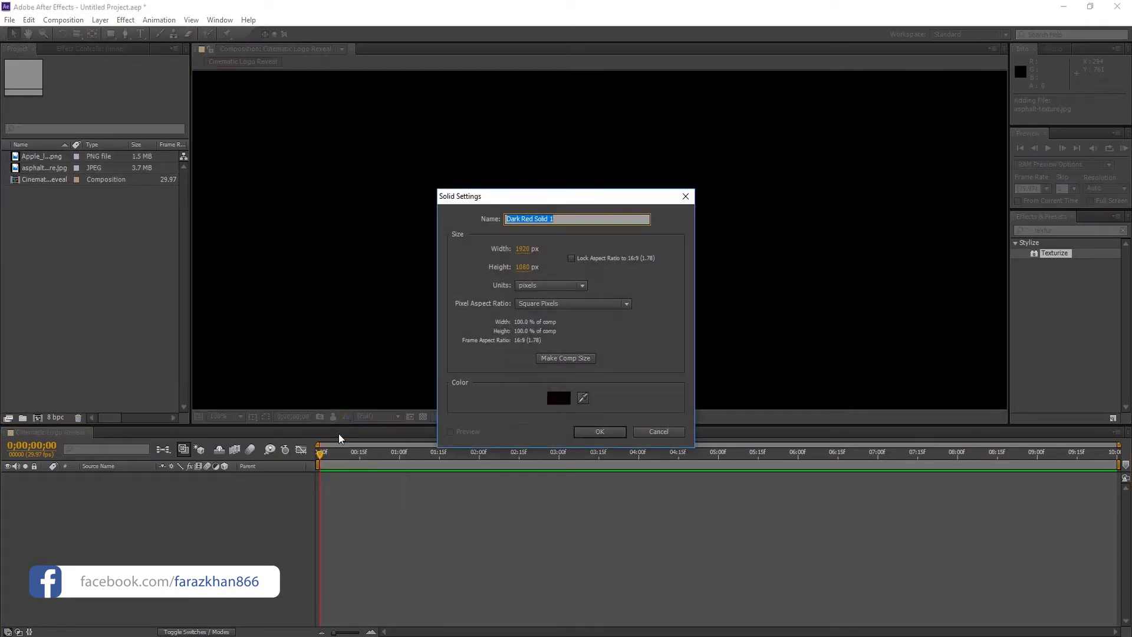
type("BG")
left_click(565, 398)
left_click(436, 399)
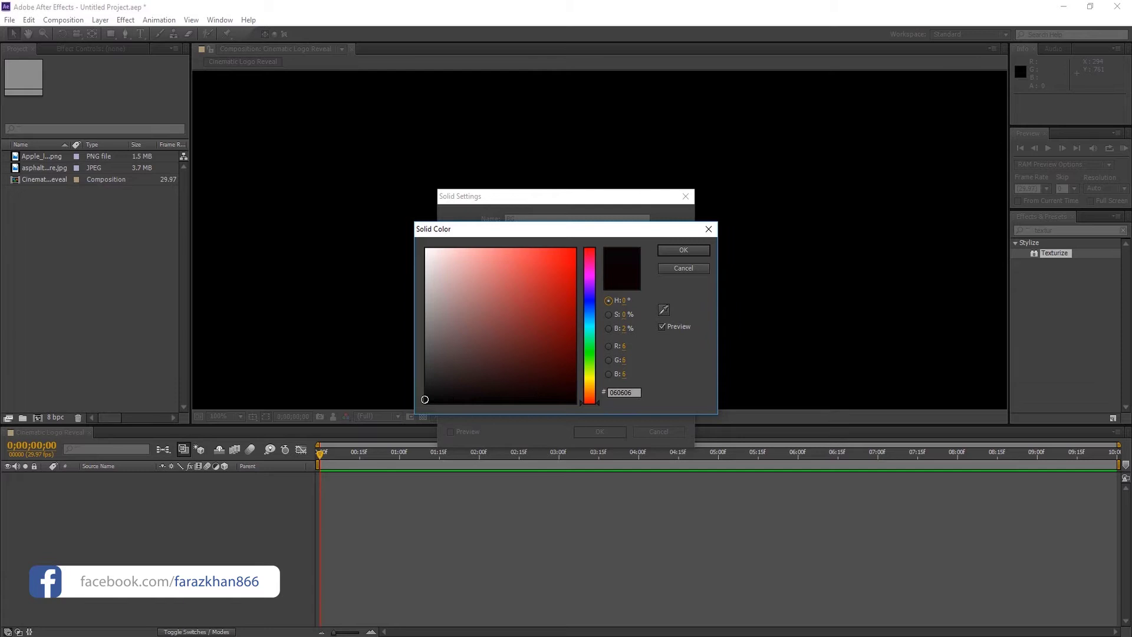
left_click(690, 253)
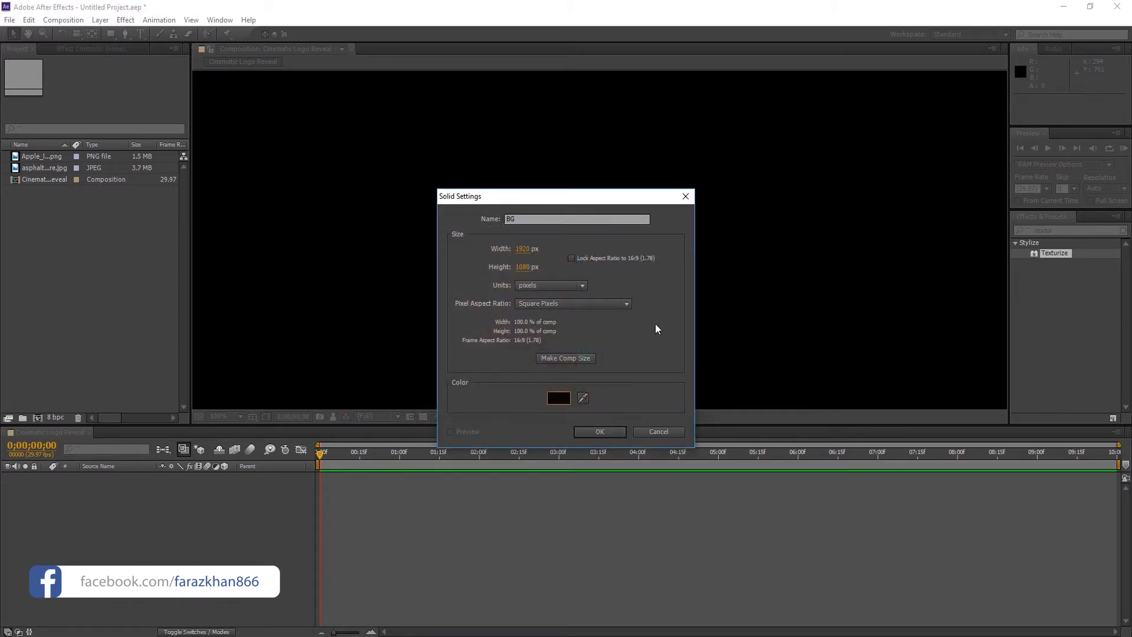
left_click(604, 431)
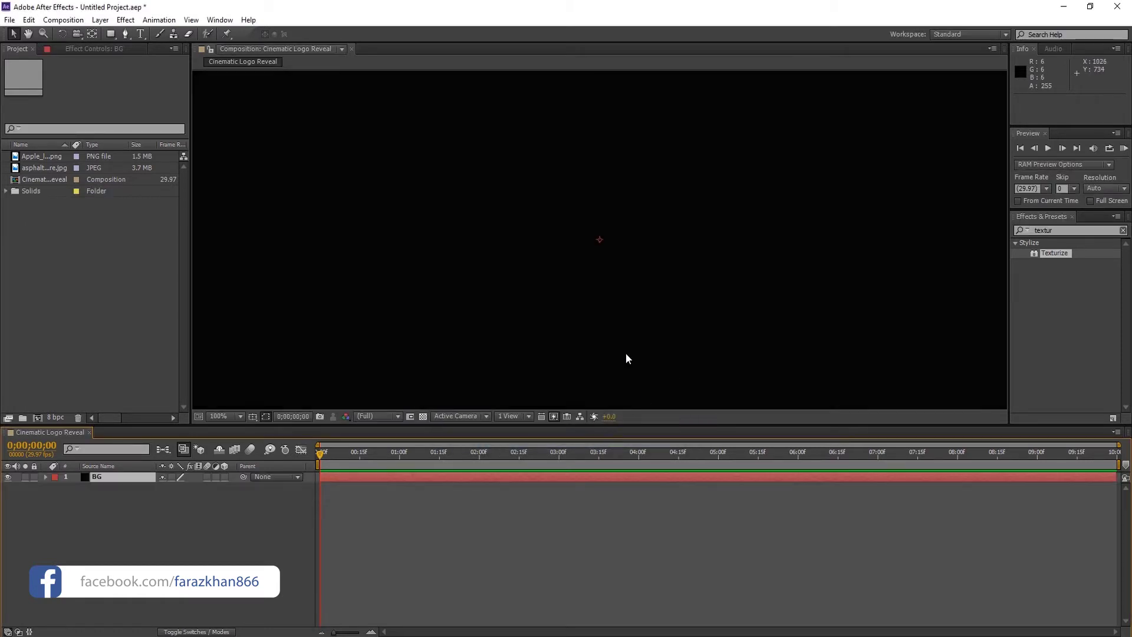
Step: Add the Apple logo layer above BG, shrink it, and fit the viewer to the comp
left_click_drag(30, 157, 97, 479)
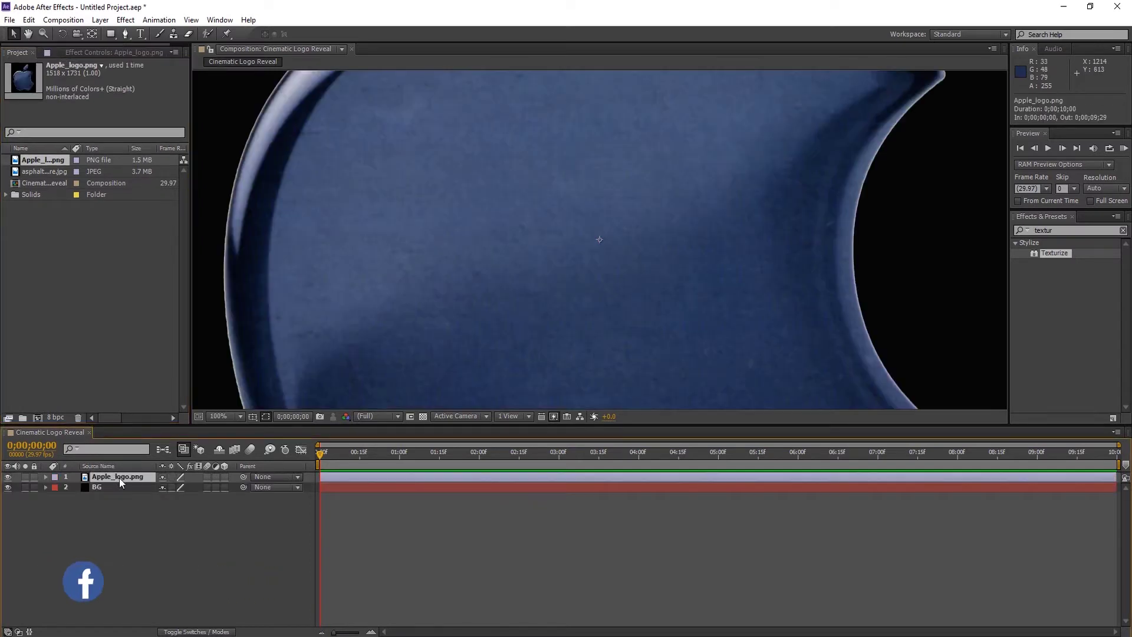
key("s")
left_click_drag(175, 495, 125, 487)
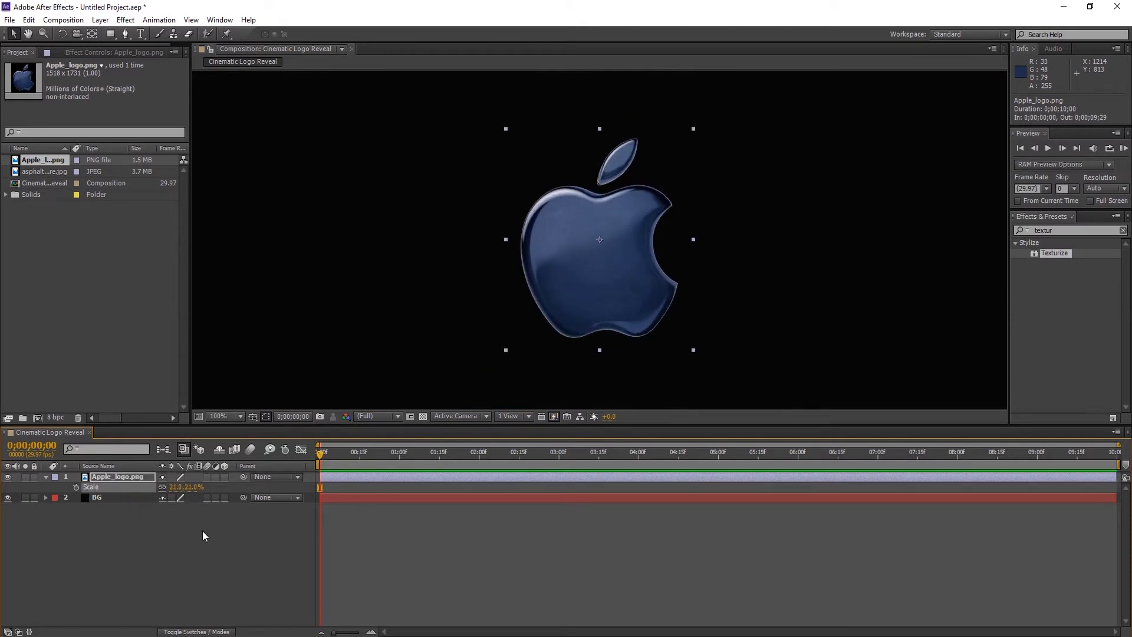
left_click(236, 417)
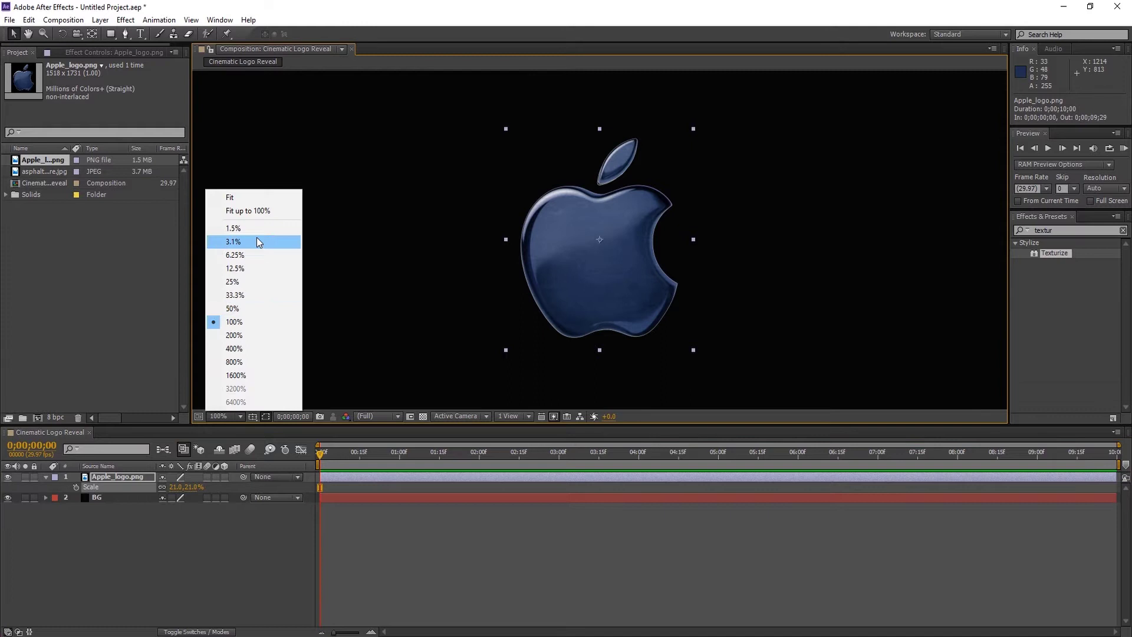
left_click(258, 210)
Step: Set the Apple logo's scale to exactly 30%
left_click(184, 523)
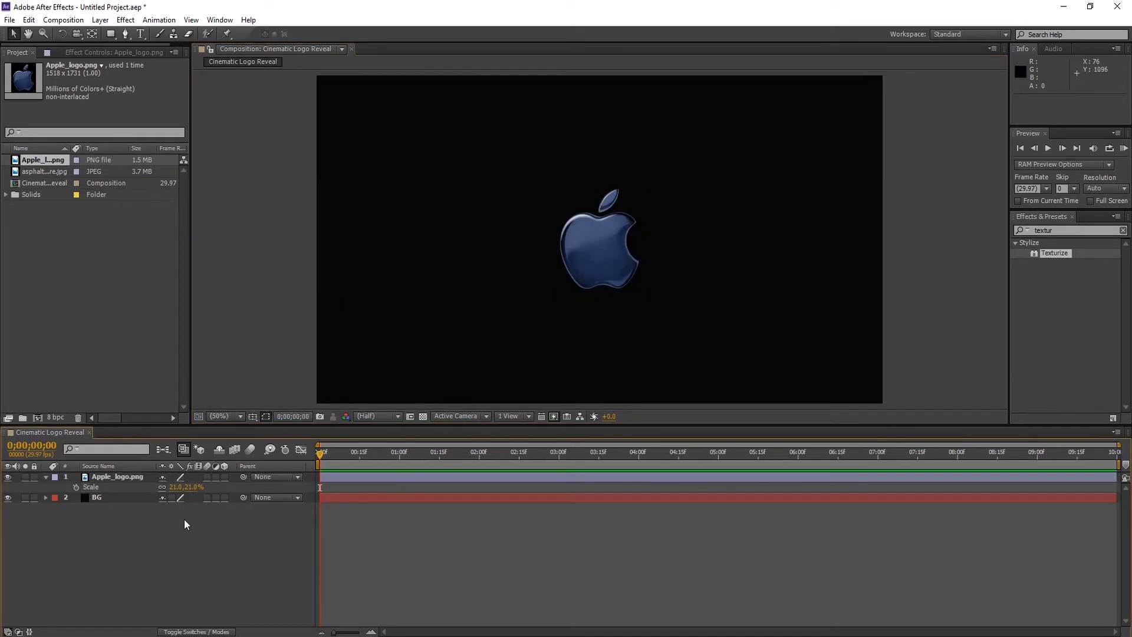
left_click(179, 489)
mouse_move(178, 494)
left_mouse_down()
mouse_move(204, 493)
mouse_move(177, 486)
left_mouse_up()
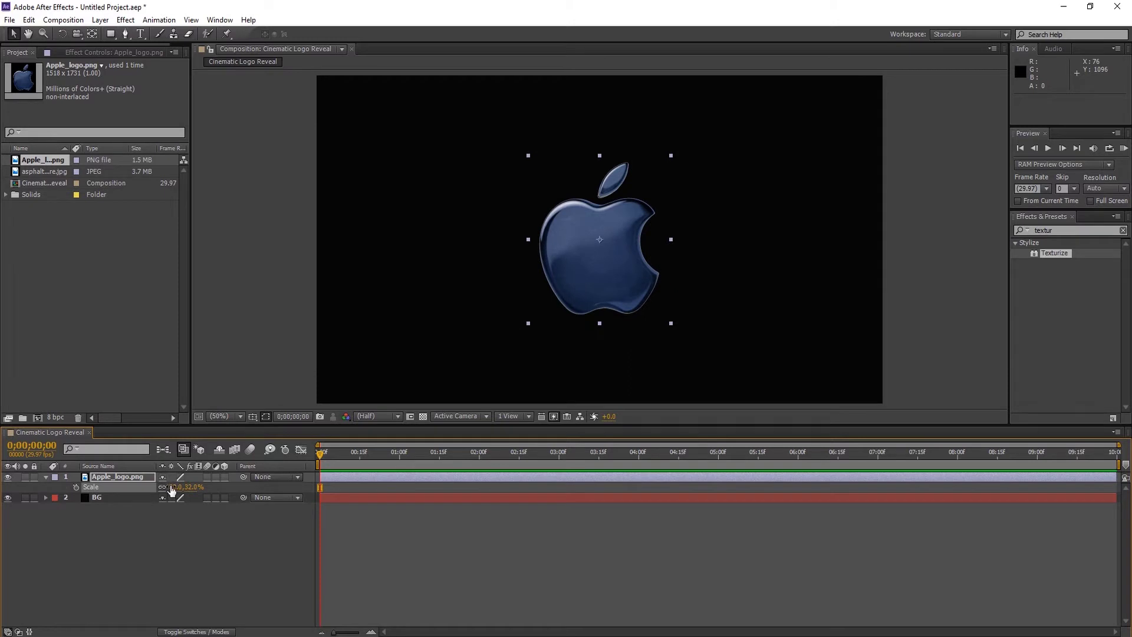
left_click(177, 488)
type("30")
key("Return")
left_click(142, 544)
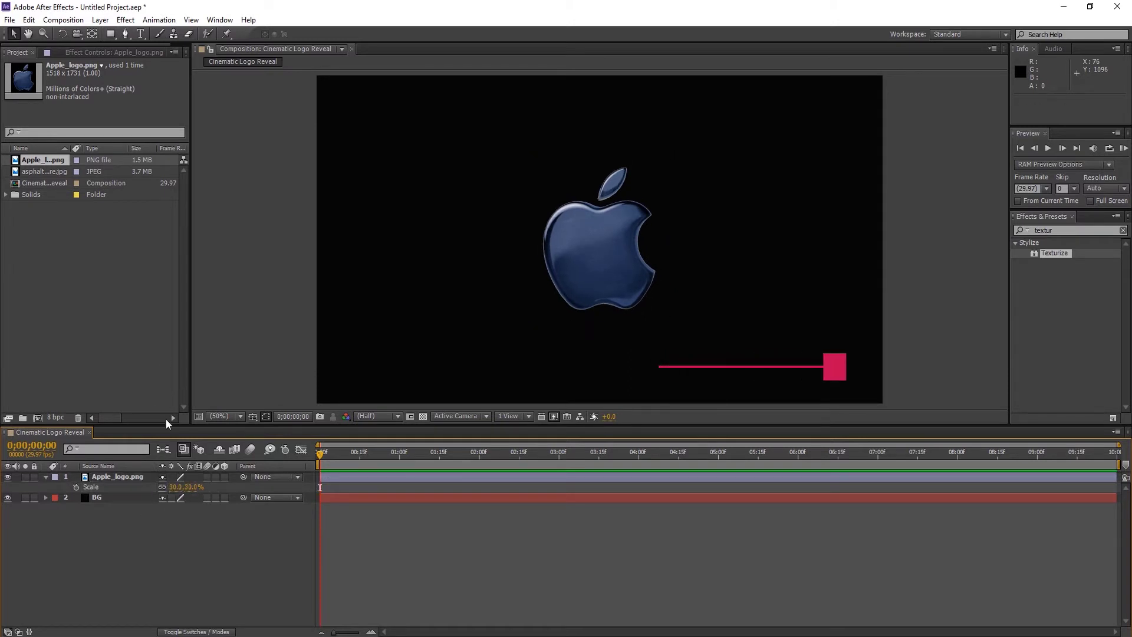
left_click(52, 480)
Step: Apply CC Light Sweep to the Apple logo and move its centre across the logo
left_click(44, 477)
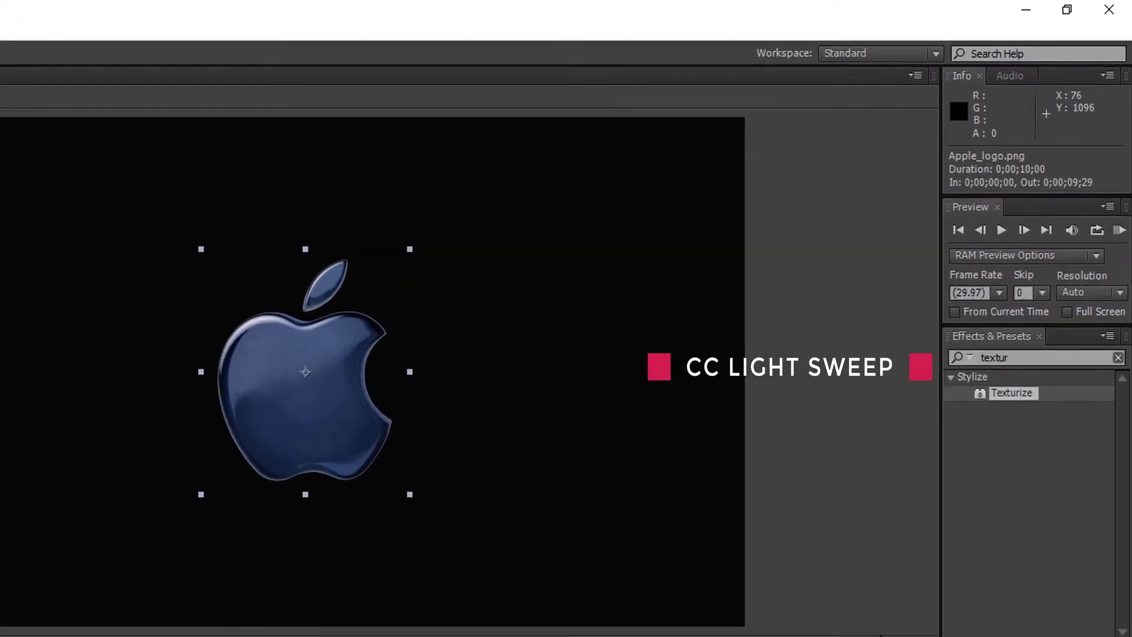
left_click(1057, 271)
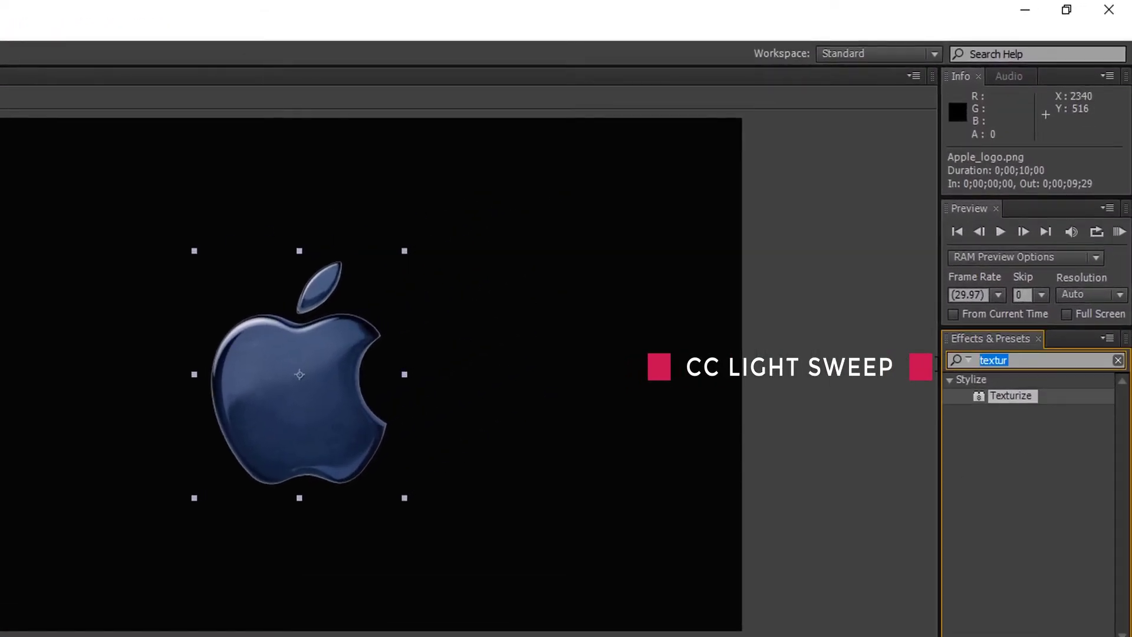
type("cc ligh")
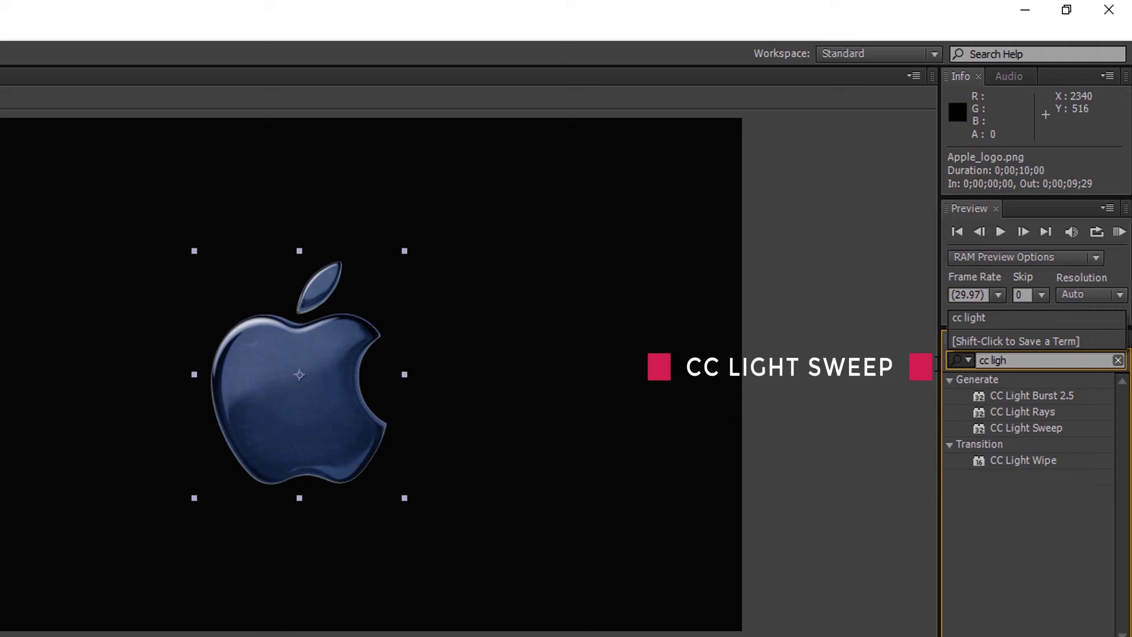
mouse_move(1048, 429)
left_mouse_down()
mouse_move(927, 386)
mouse_move(141, 474)
left_mouse_up()
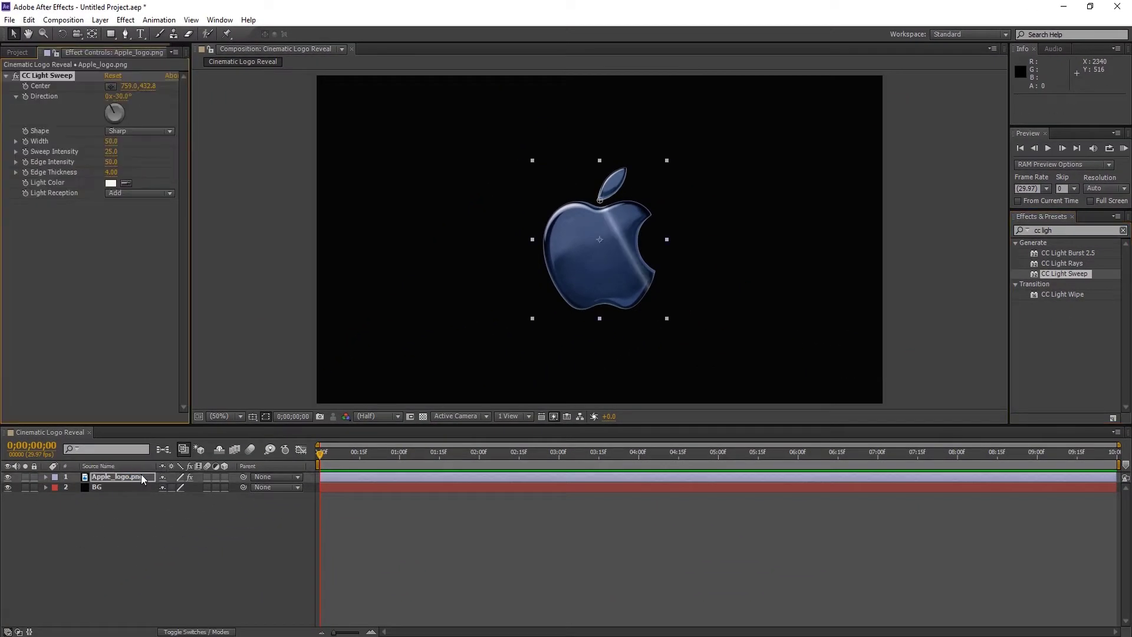
mouse_move(599, 239)
left_mouse_down()
mouse_move(553, 216)
mouse_move(570, 214)
left_mouse_up()
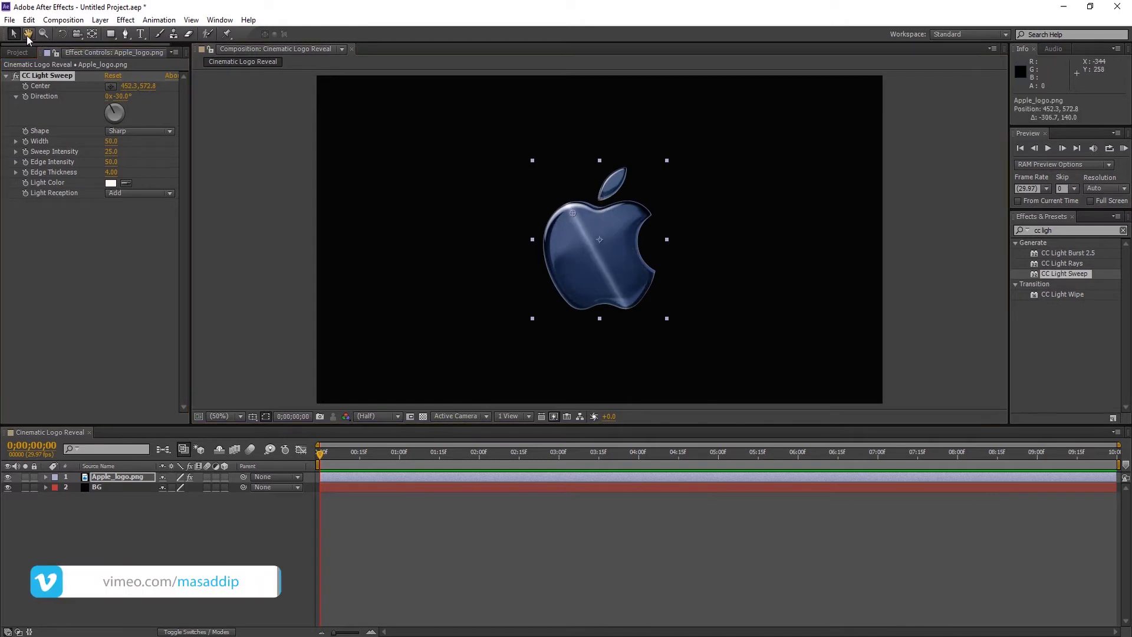
key("h")
left_click_drag(469, 253, 221, 182)
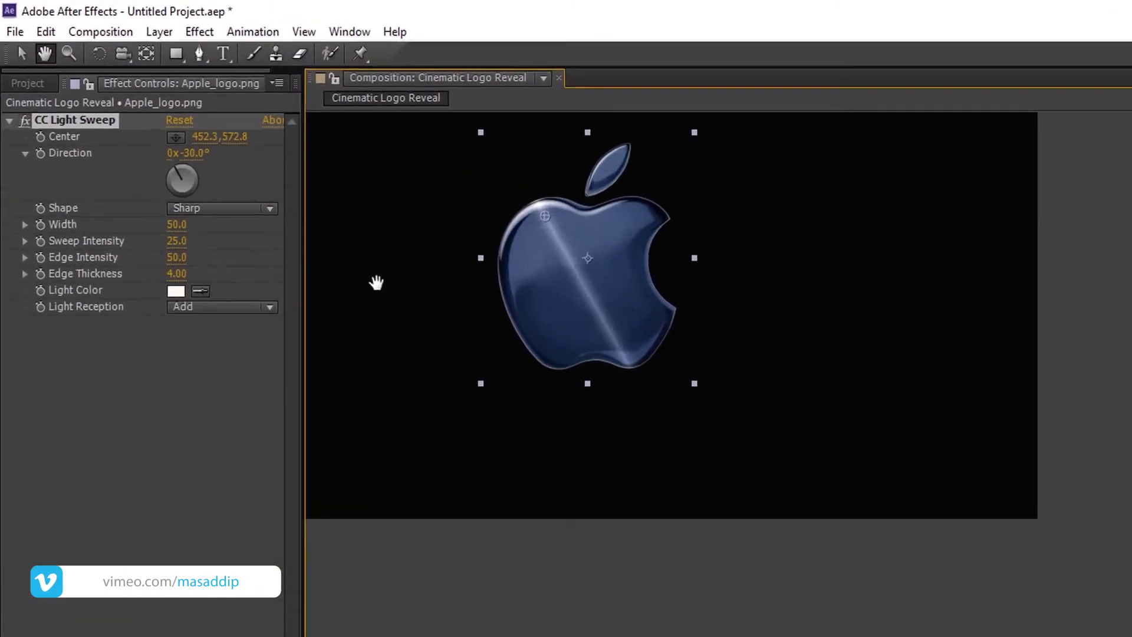
left_click(20, 55)
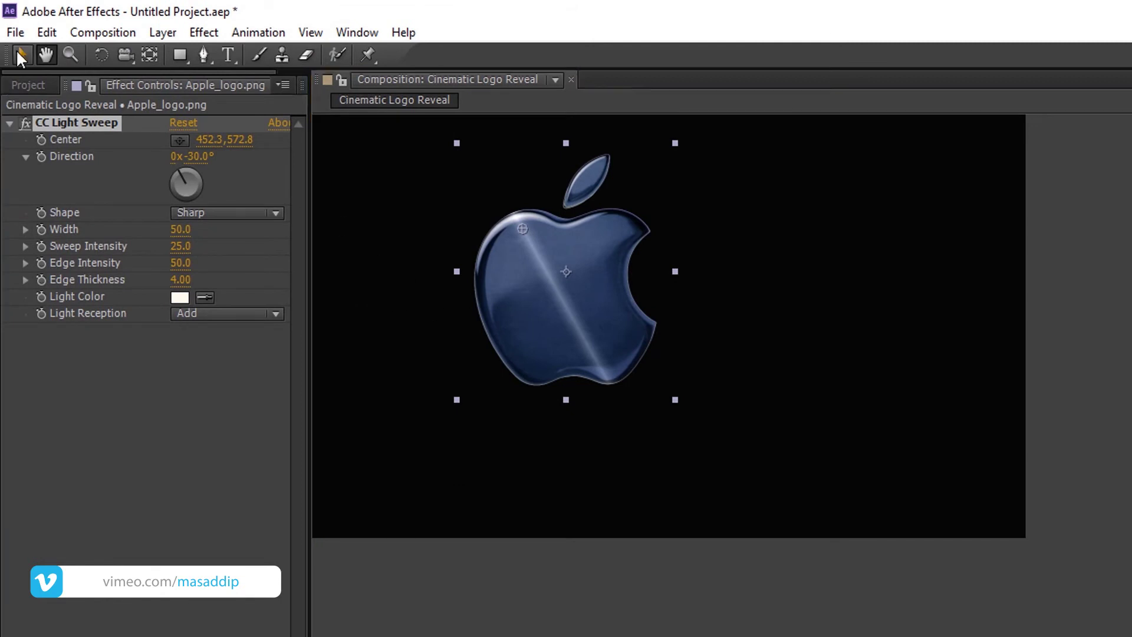
Step: Set the light sweep's Light Reception to Cutout and Width to 600
left_click(277, 314)
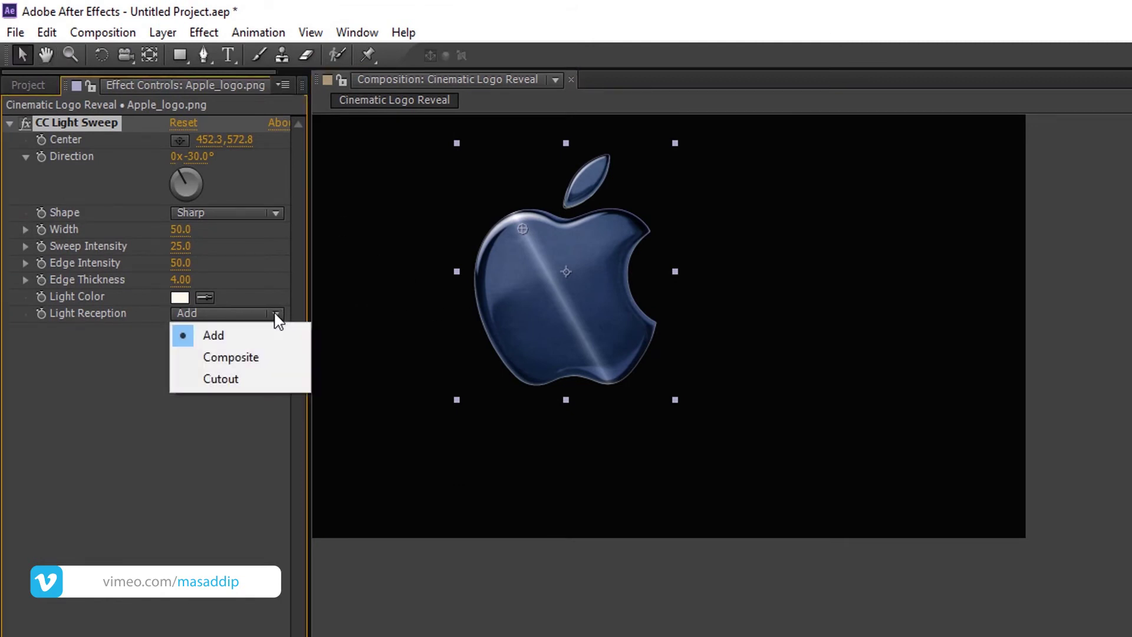
left_click(242, 378)
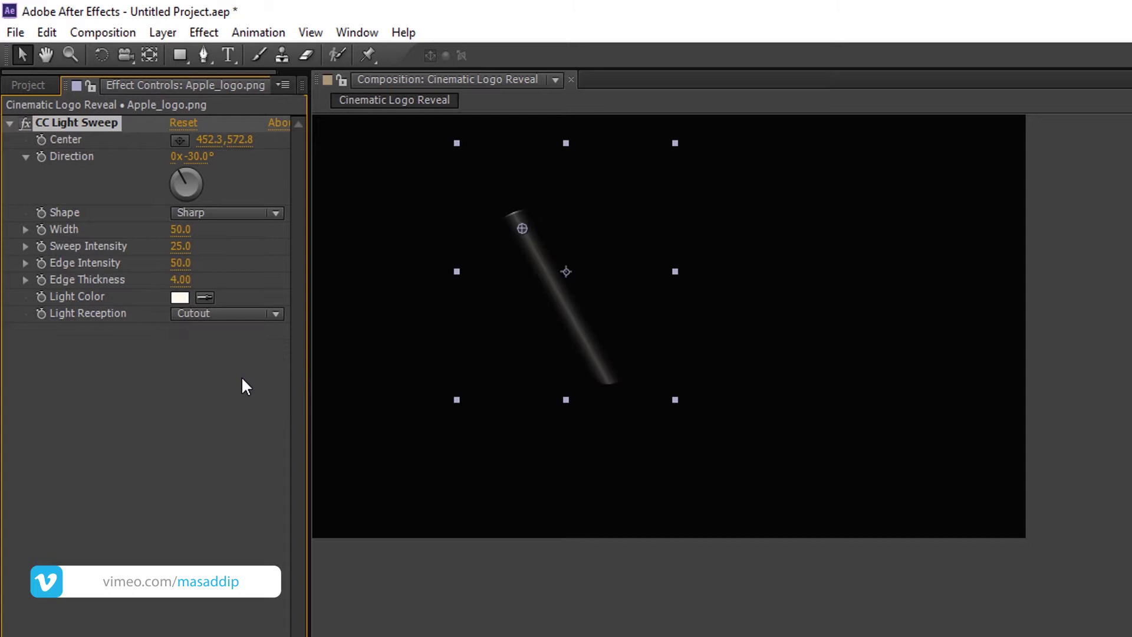
left_click(179, 230)
type("600")
key("Return")
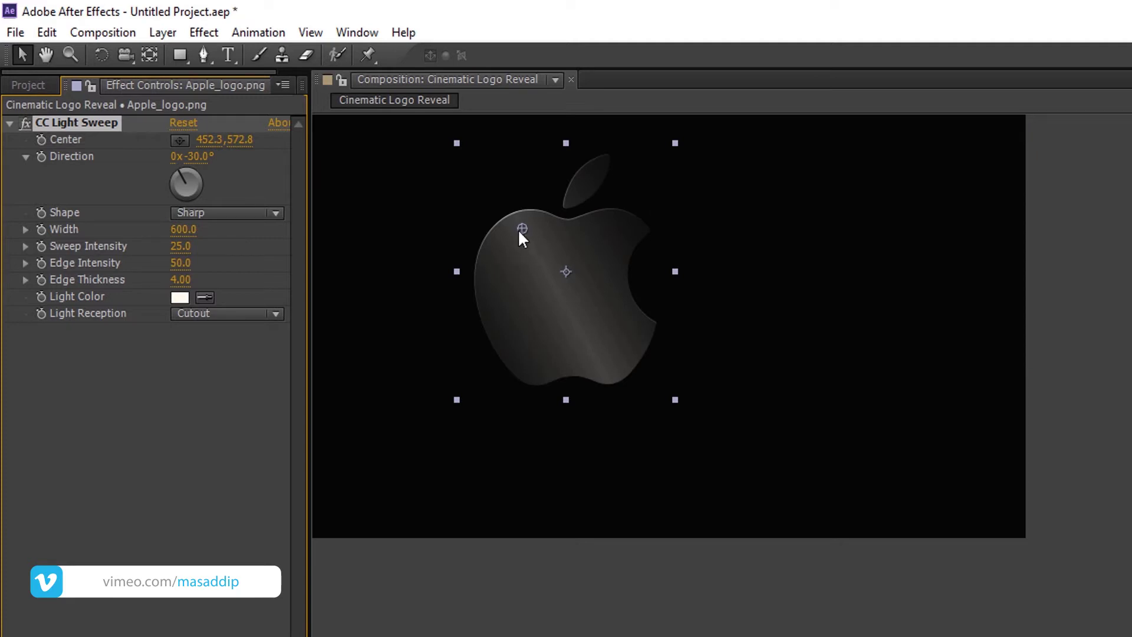
Step: Place the sweep centre back over the logo and set Edge Thickness to 2
mouse_move(520, 229)
left_mouse_down()
mouse_move(392, 299)
mouse_move(713, 192)
mouse_move(678, 206)
left_mouse_up()
mouse_move(598, 252)
left_mouse_down()
mouse_move(489, 312)
mouse_move(536, 279)
left_mouse_up()
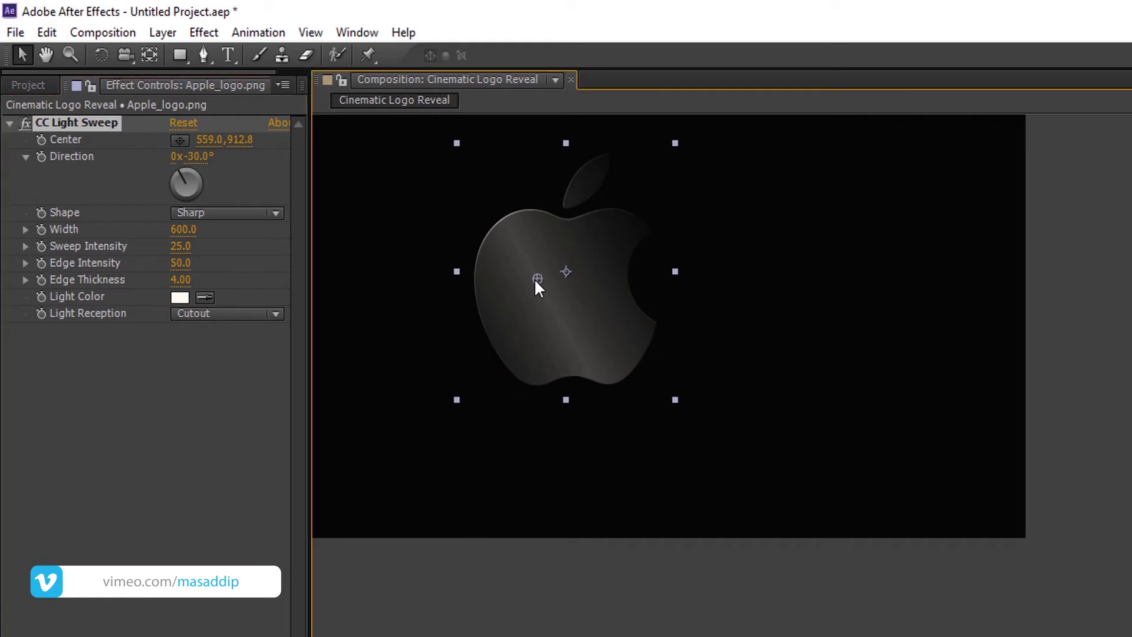
left_click(180, 279)
type("2")
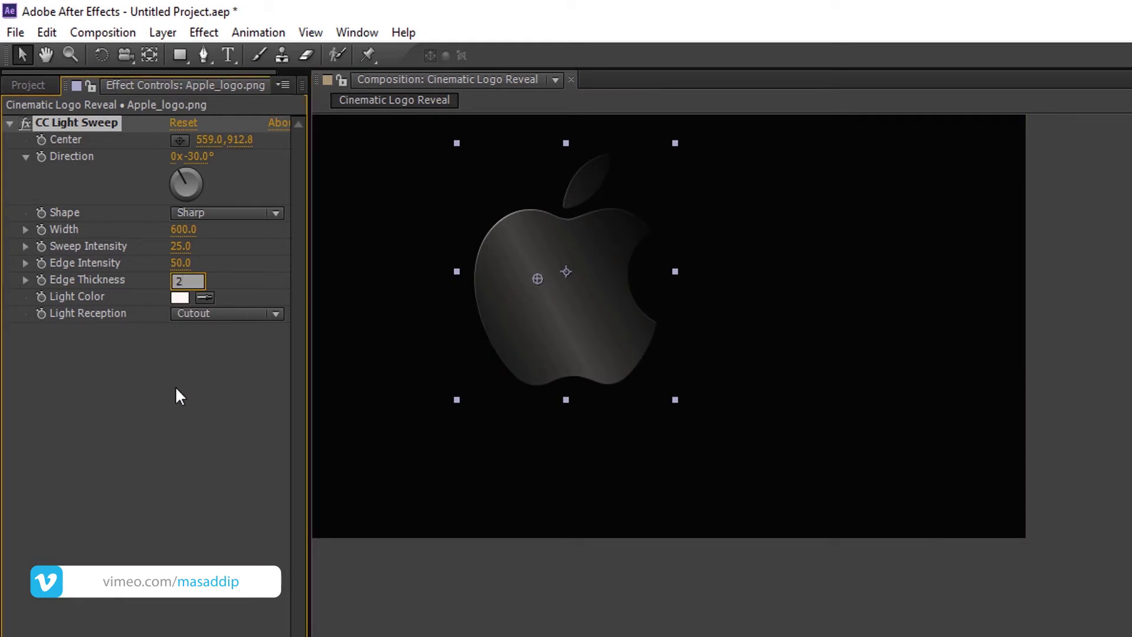
left_click(176, 389)
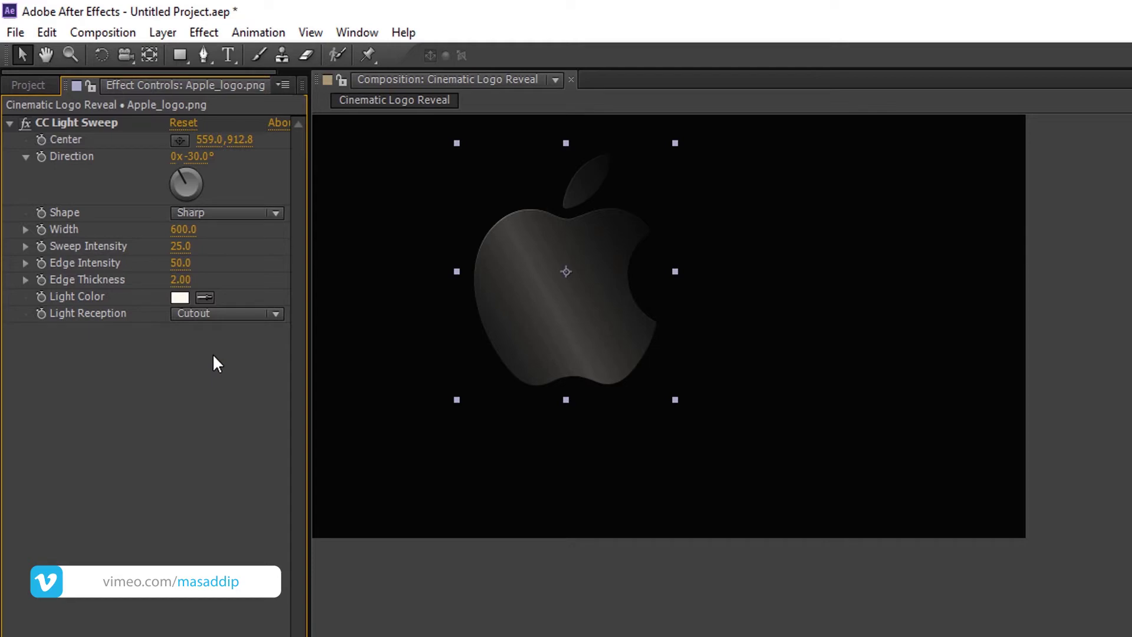
Step: At 0:00, set the sweep centre off the logo's lower left
left_click(46, 54)
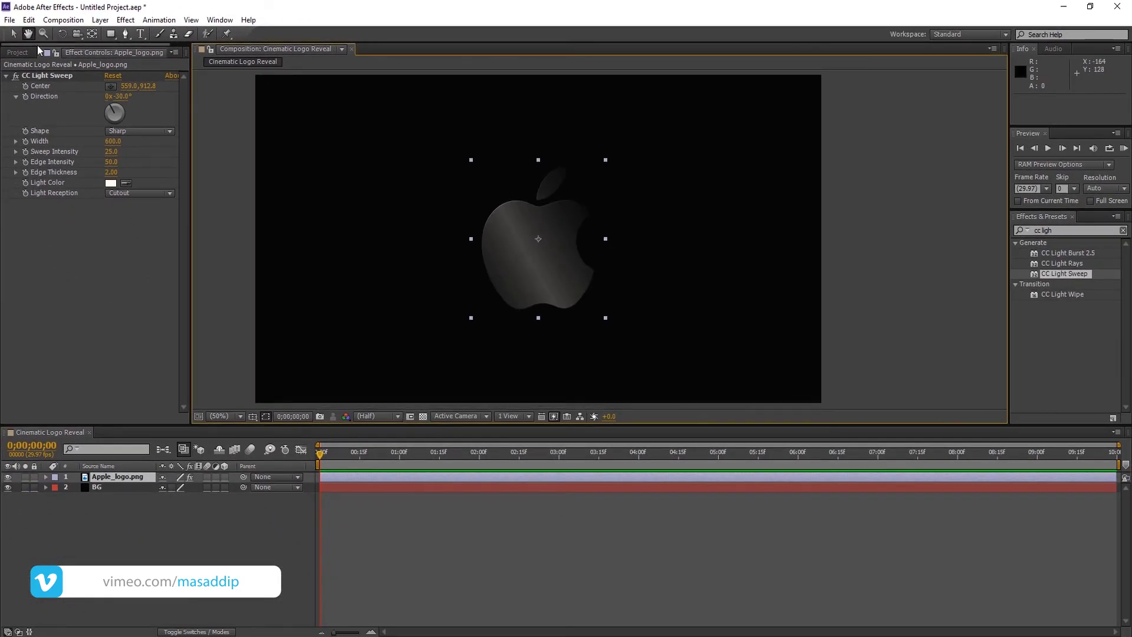
left_click(18, 35)
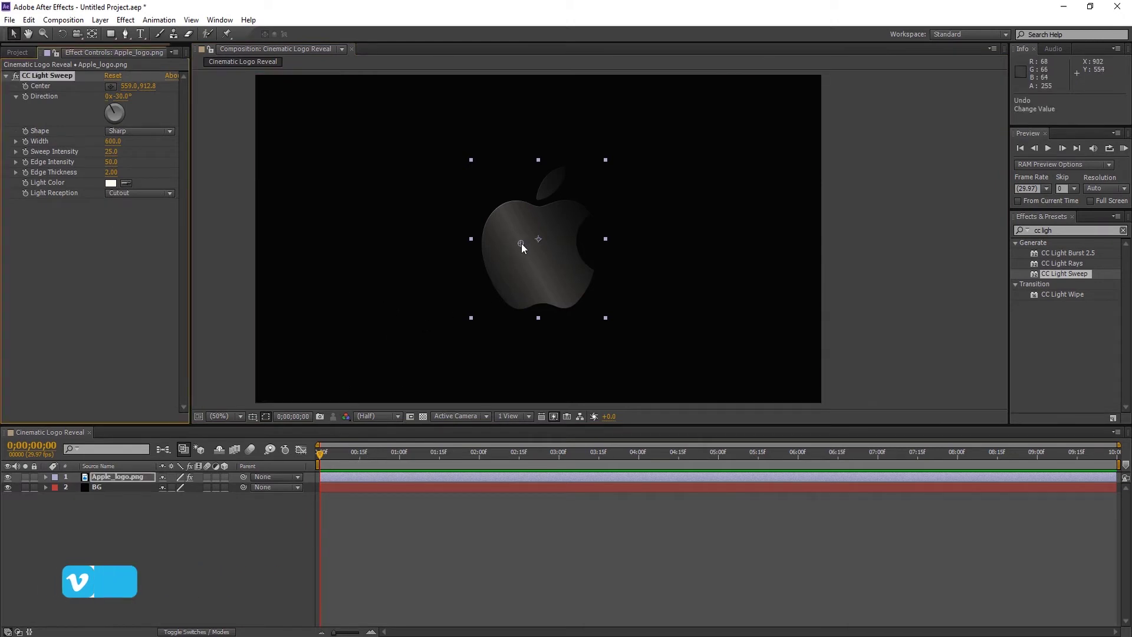
left_click_drag(521, 244, 398, 339)
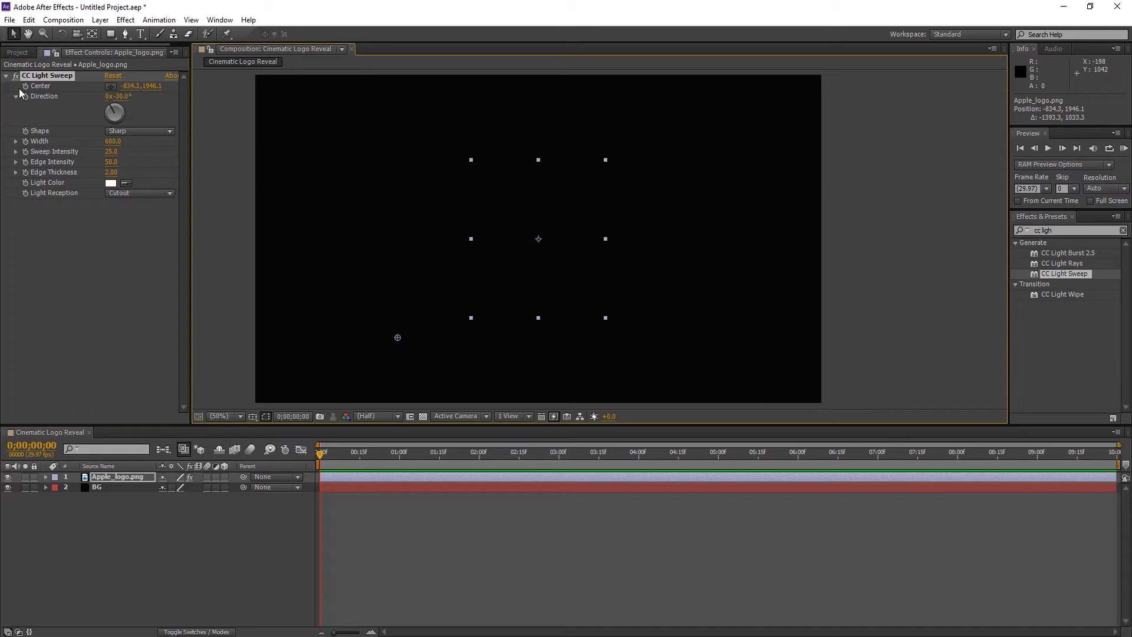
Step: At 5:00, move the sweep centre past the upper right, trim the work area to 5s, and preview
left_click(345, 451)
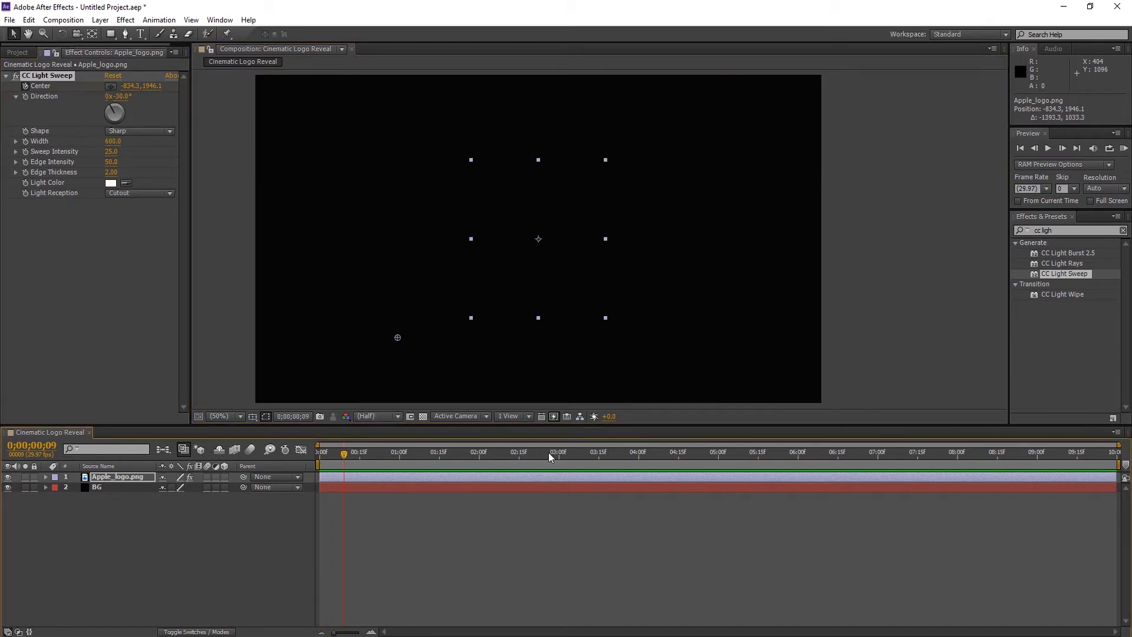
left_click(719, 453)
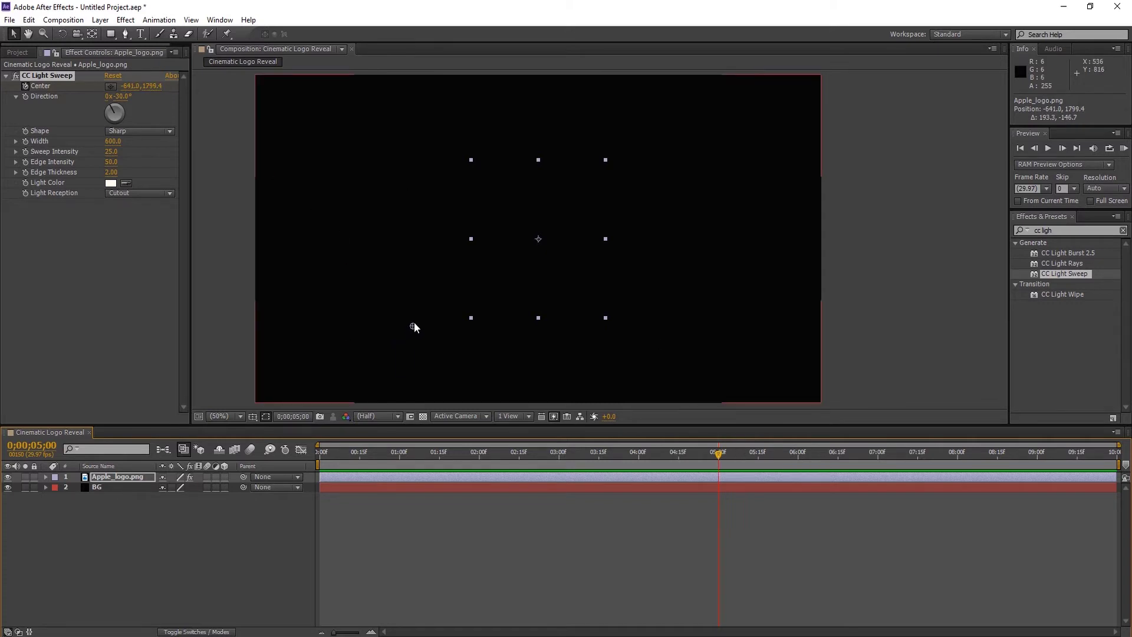
left_click_drag(414, 328, 675, 213)
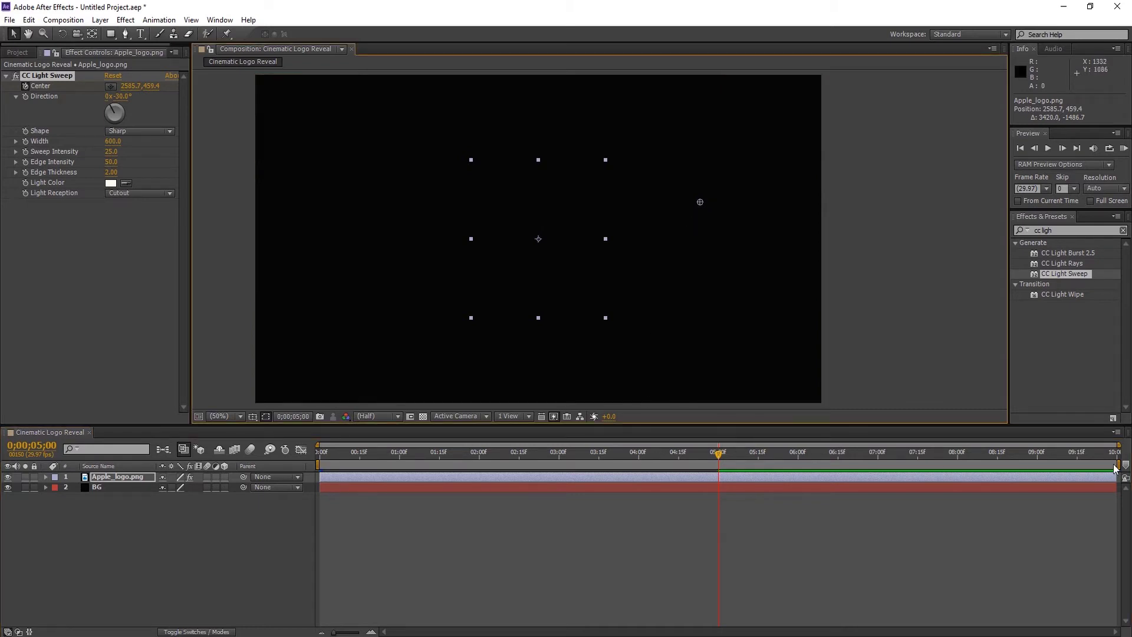
left_click_drag(1119, 469, 719, 464)
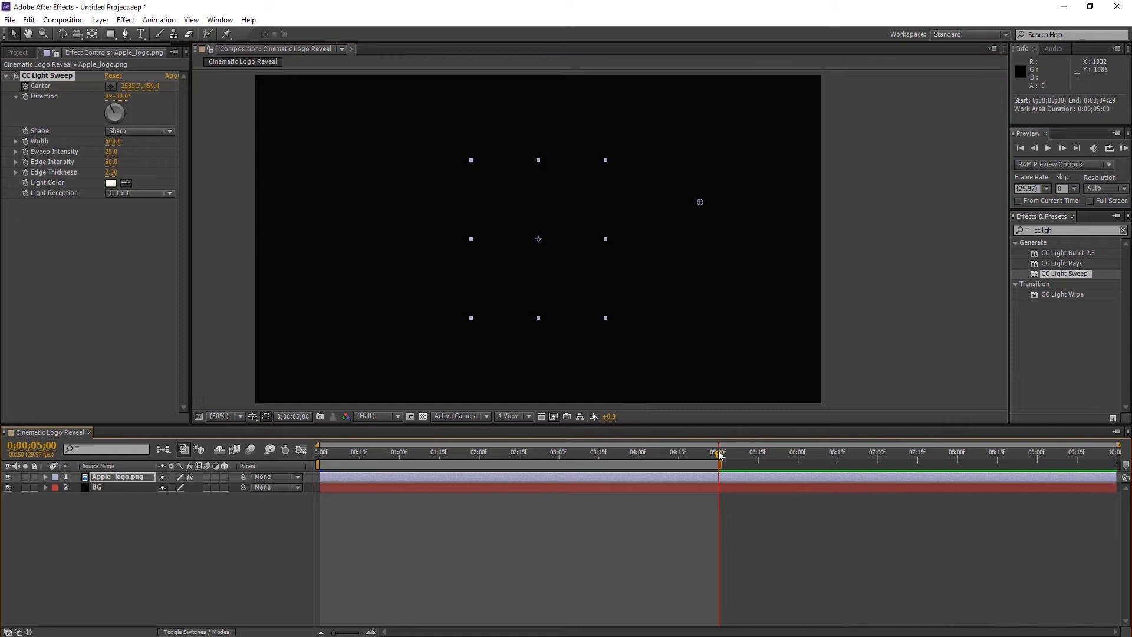
left_click(1047, 149)
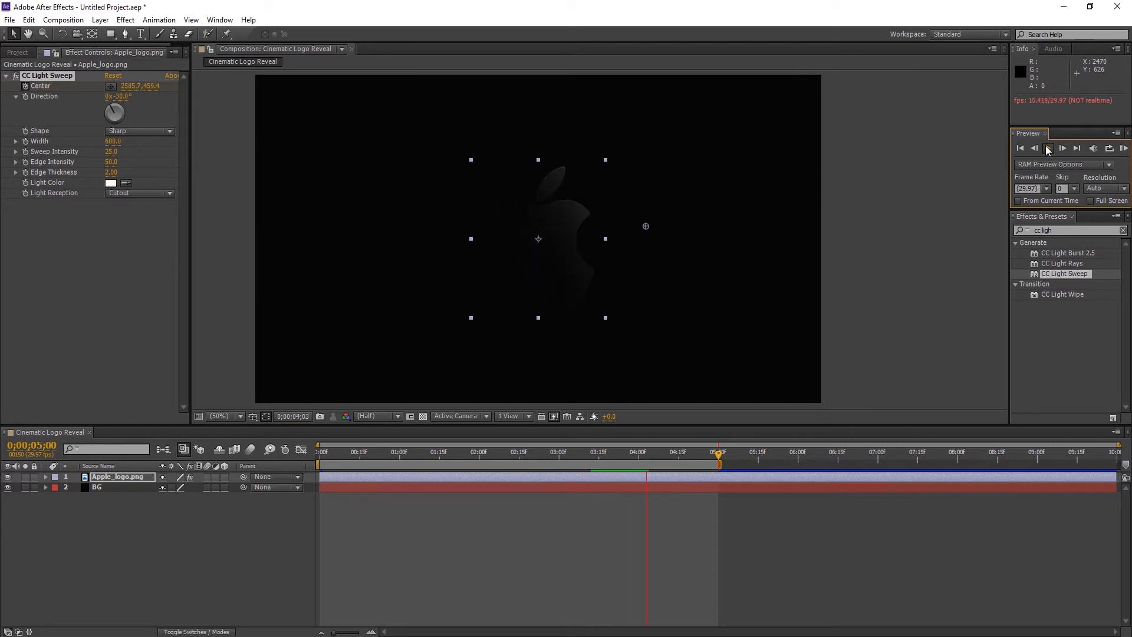
left_click(1049, 150)
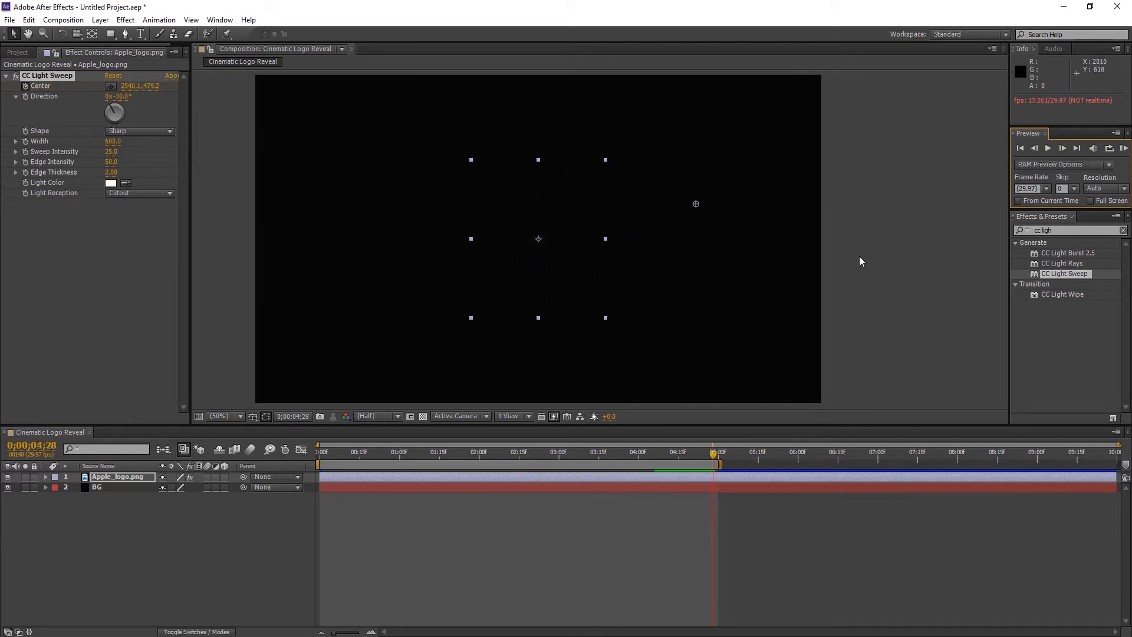
left_click(483, 455)
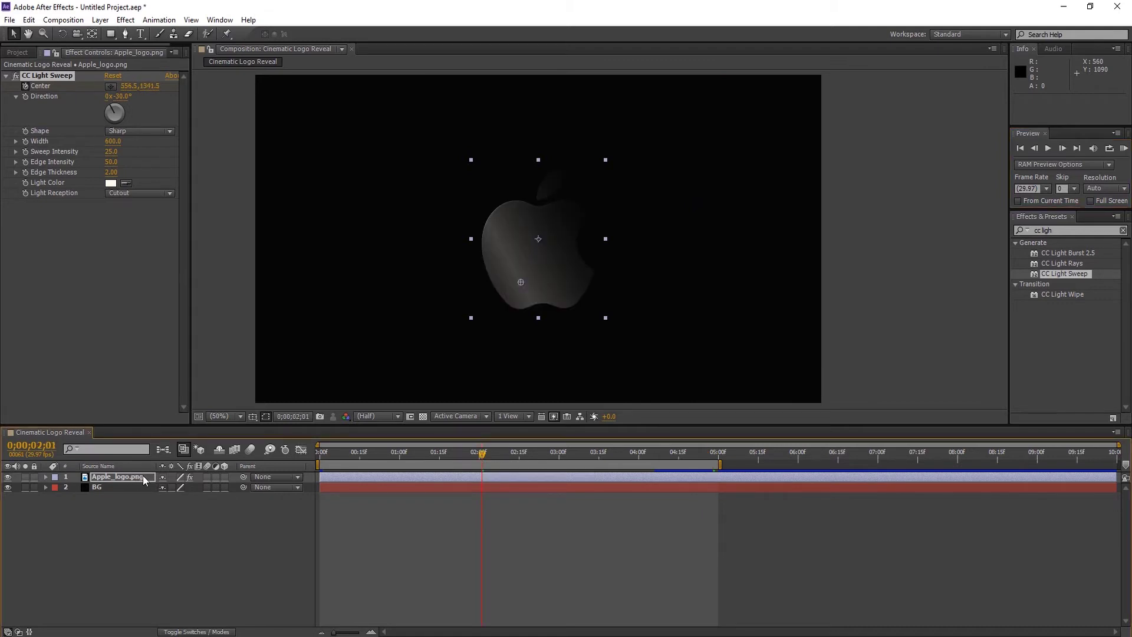
Step: Apply Easy Ease to both CC Light Sweep Center keyframes
key("u")
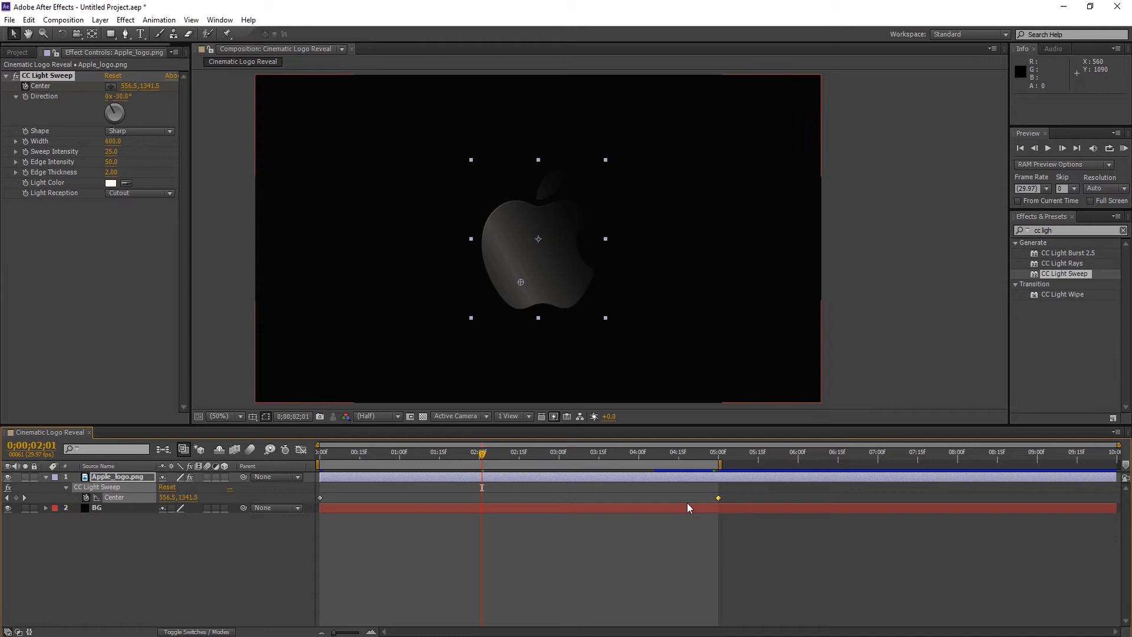
left_click_drag(737, 492, 319, 504)
right_click(319, 497)
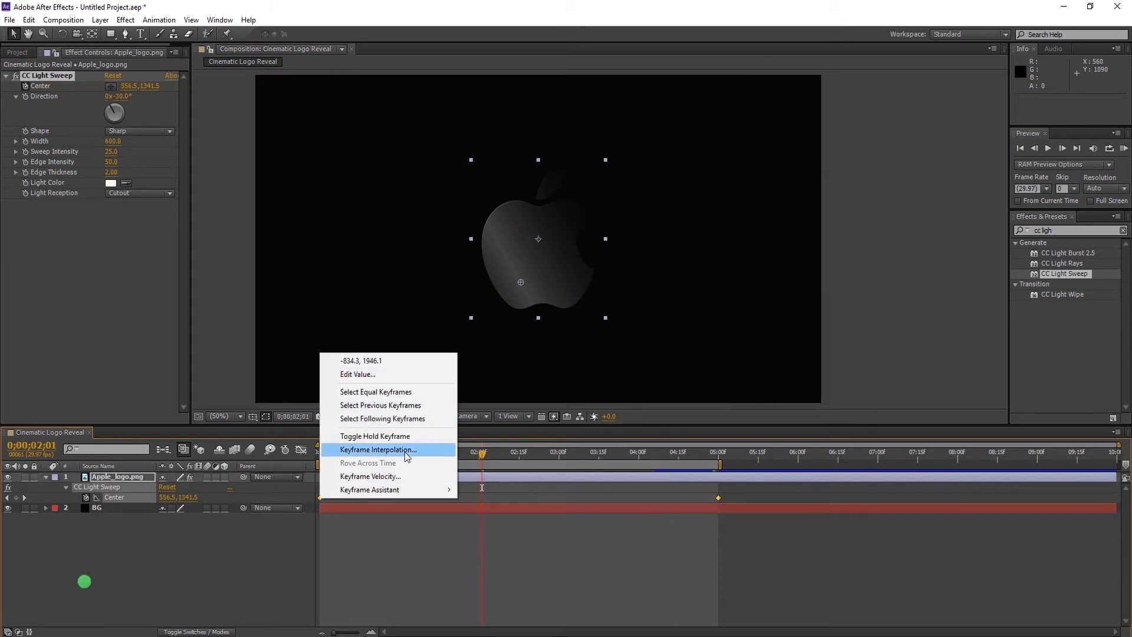
mouse_move(369, 489)
left_click(485, 518)
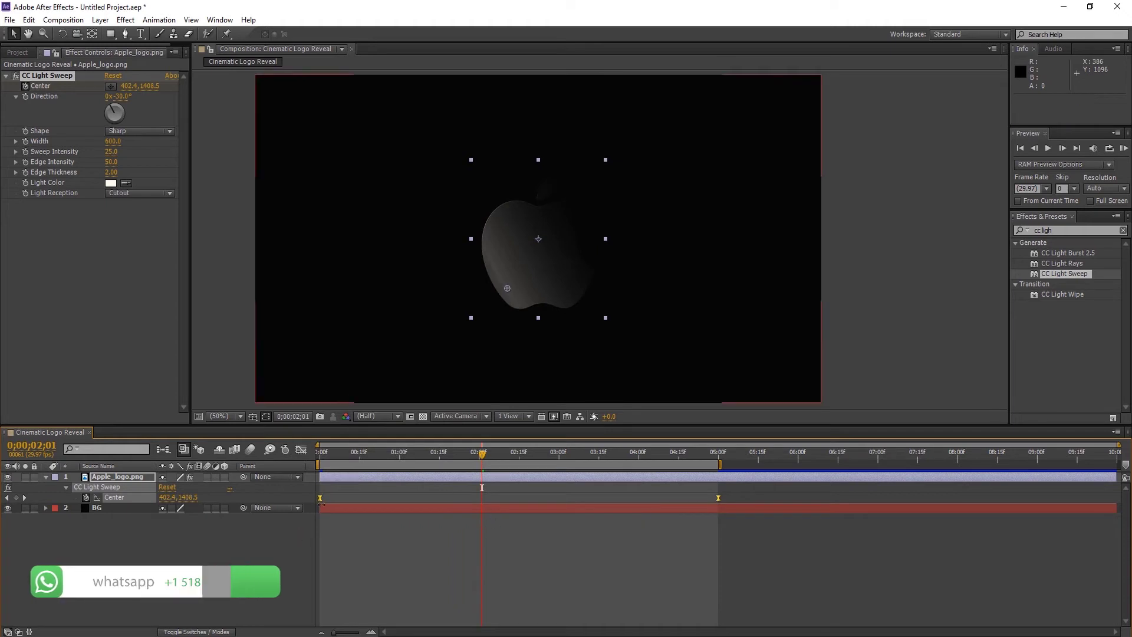
left_click_drag(732, 494, 318, 501)
Step: In the speed graph, make the sweep start fast and ease into the last keyframe
left_click(301, 449)
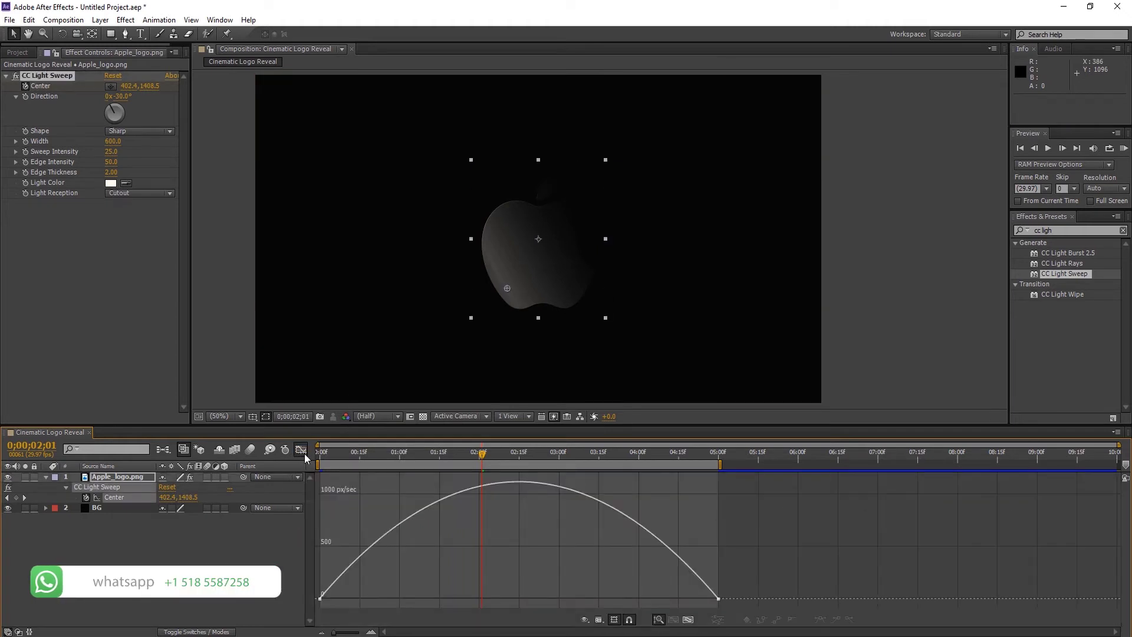
left_click(321, 599)
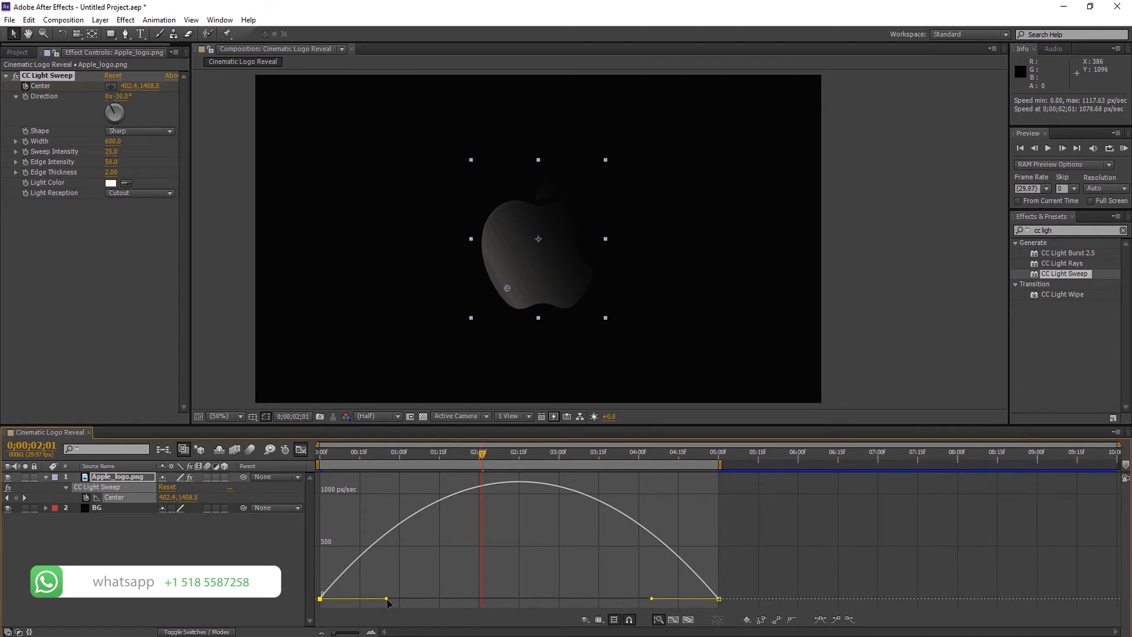
left_click_drag(387, 601, 313, 593)
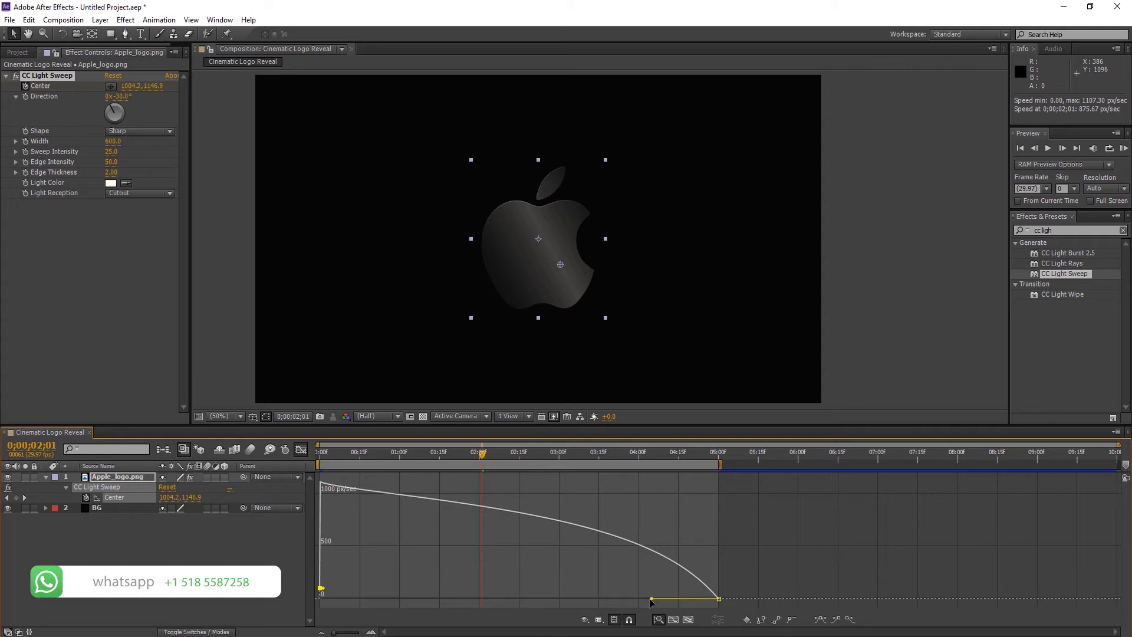
left_click_drag(652, 601, 607, 603)
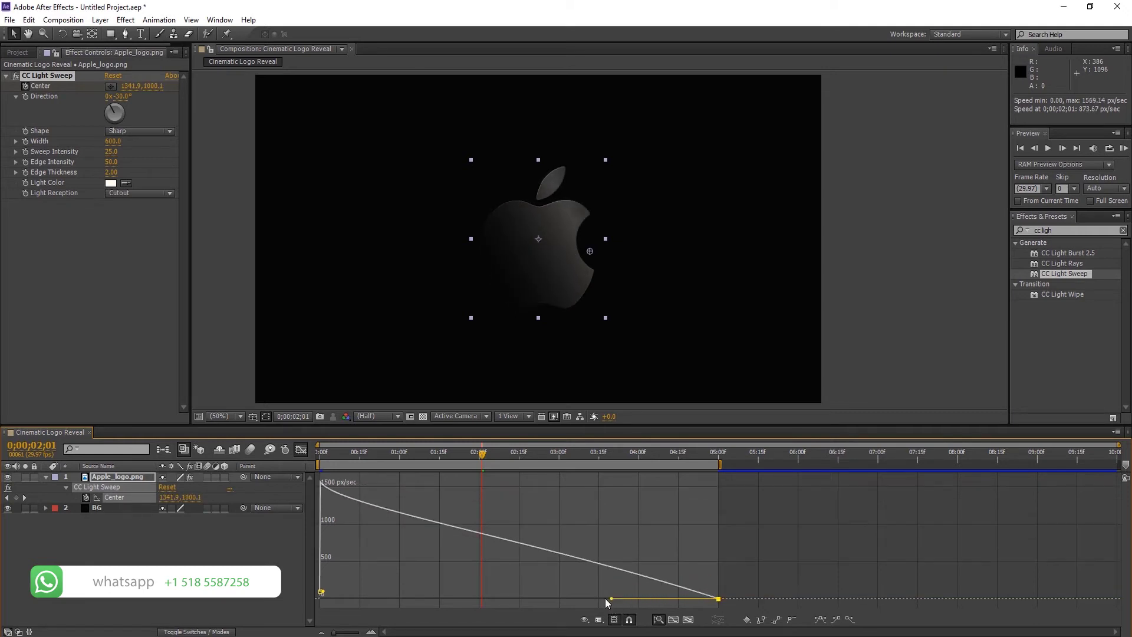
Step: Scrub the timeline to check the sweep over the logo, then collapse the logo layer
mouse_move(482, 459)
left_mouse_down()
mouse_move(302, 486)
mouse_move(640, 456)
left_mouse_up()
left_click_drag(570, 465, 349, 501)
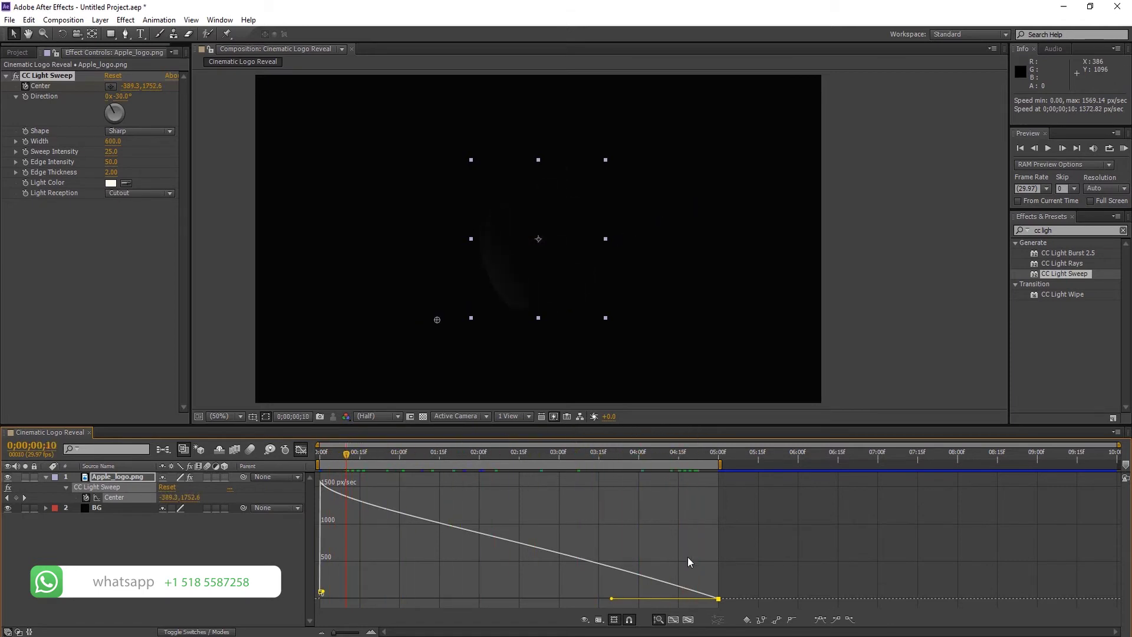
left_click(301, 452)
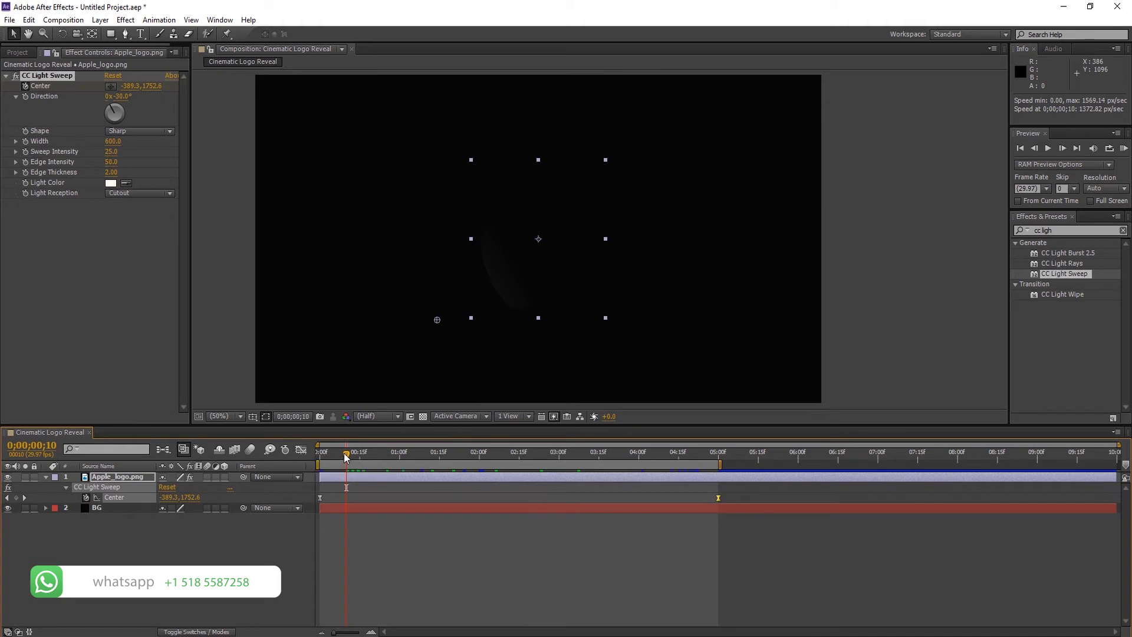
left_click_drag(345, 456, 449, 458)
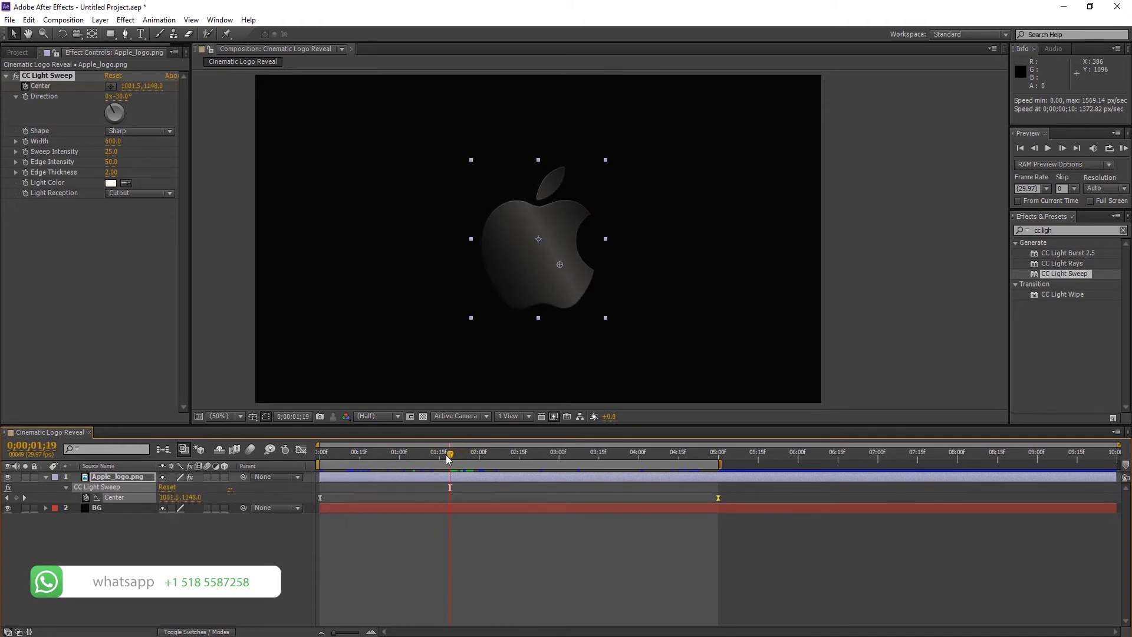
left_click(46, 477)
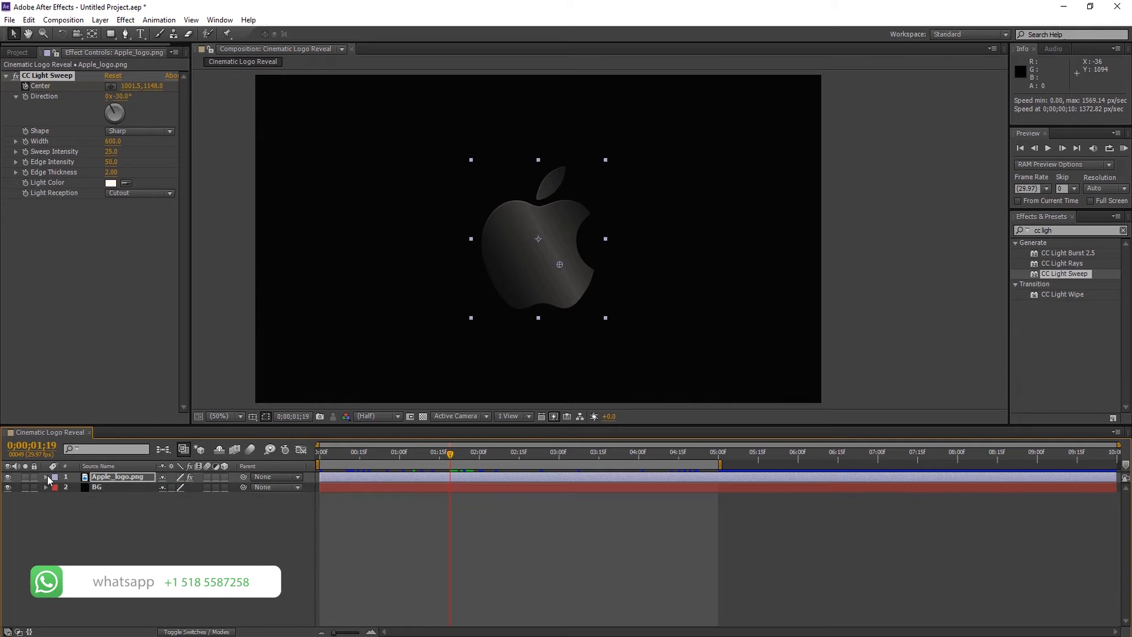
Step: Add asphalt-texture.jpg as a hidden layer and find Texturize in Effects & Presets
left_click(17, 53)
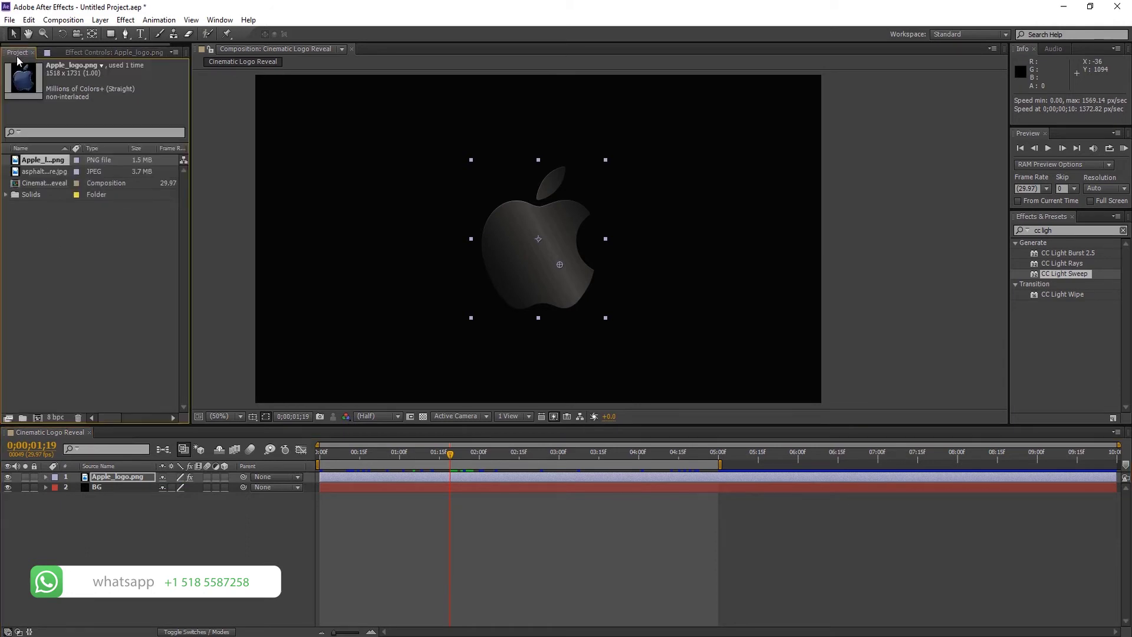
left_click_drag(46, 172, 101, 487)
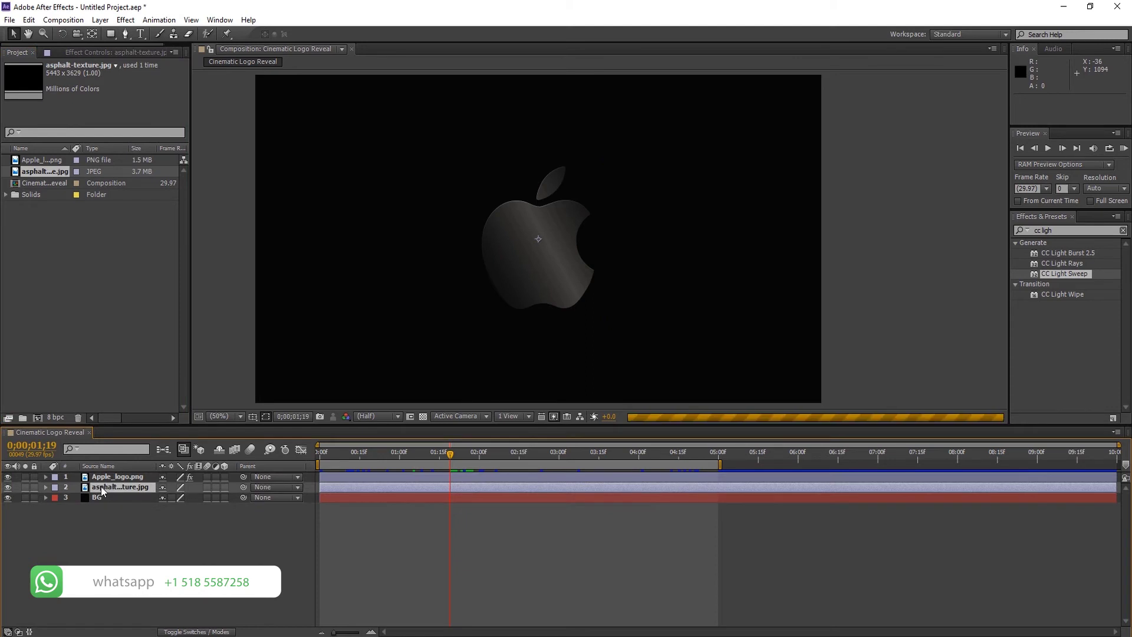
left_click(9, 488)
key("ctrl+a")
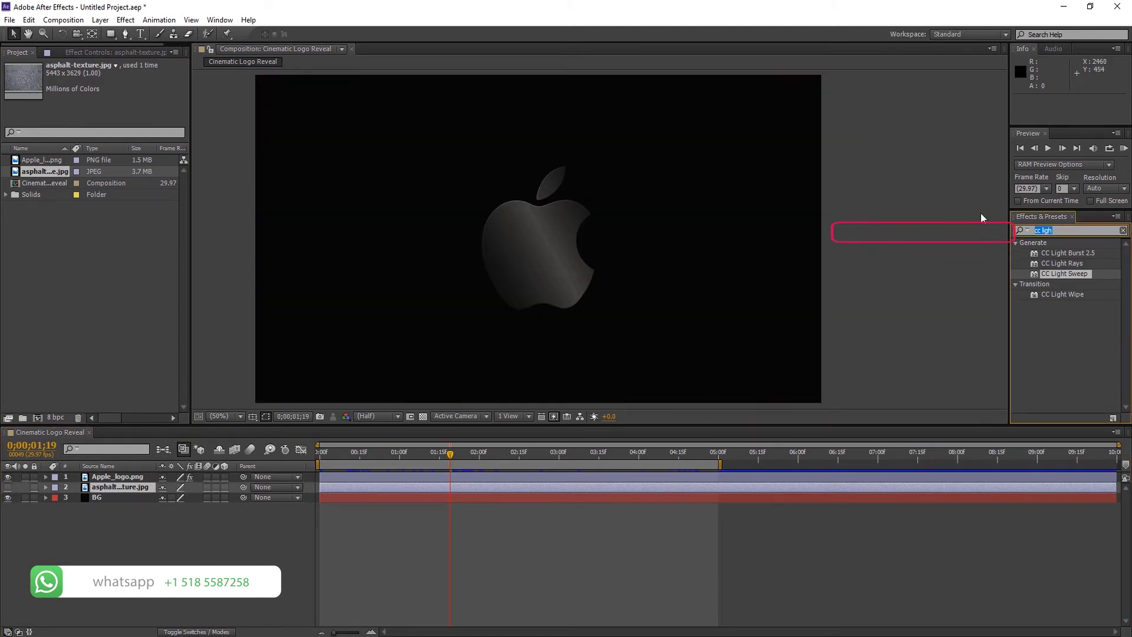
type("textur")
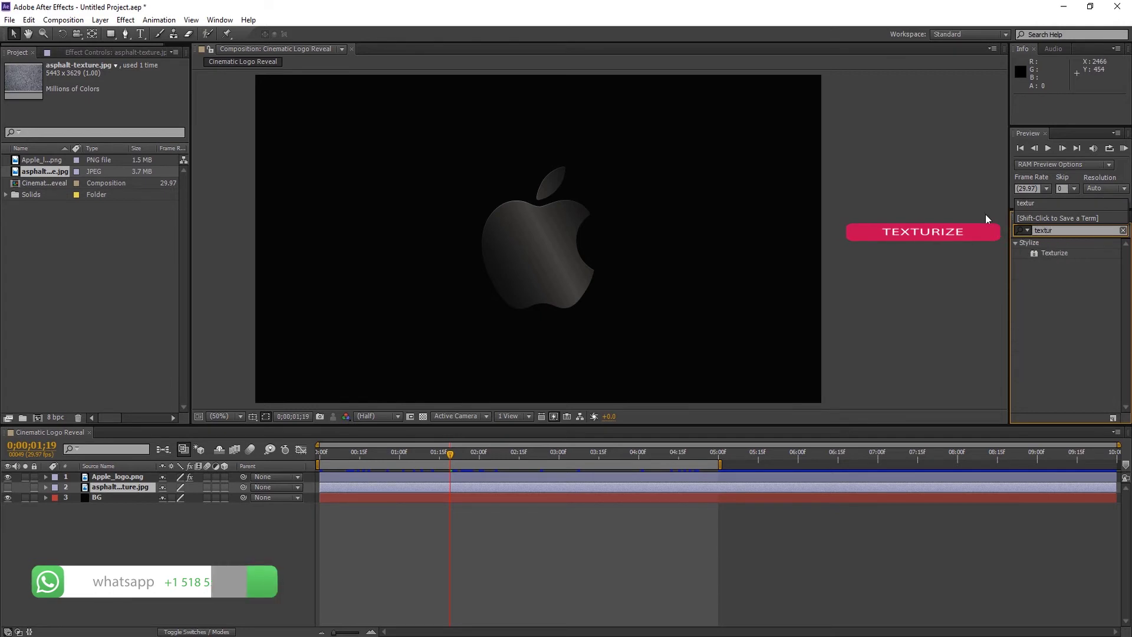
left_click(1049, 253)
Step: Apply Texturize to the logo with asphalt-texture.jpg, 172° light direction and 2.0 contrast
left_click_drag(1049, 253, 117, 481)
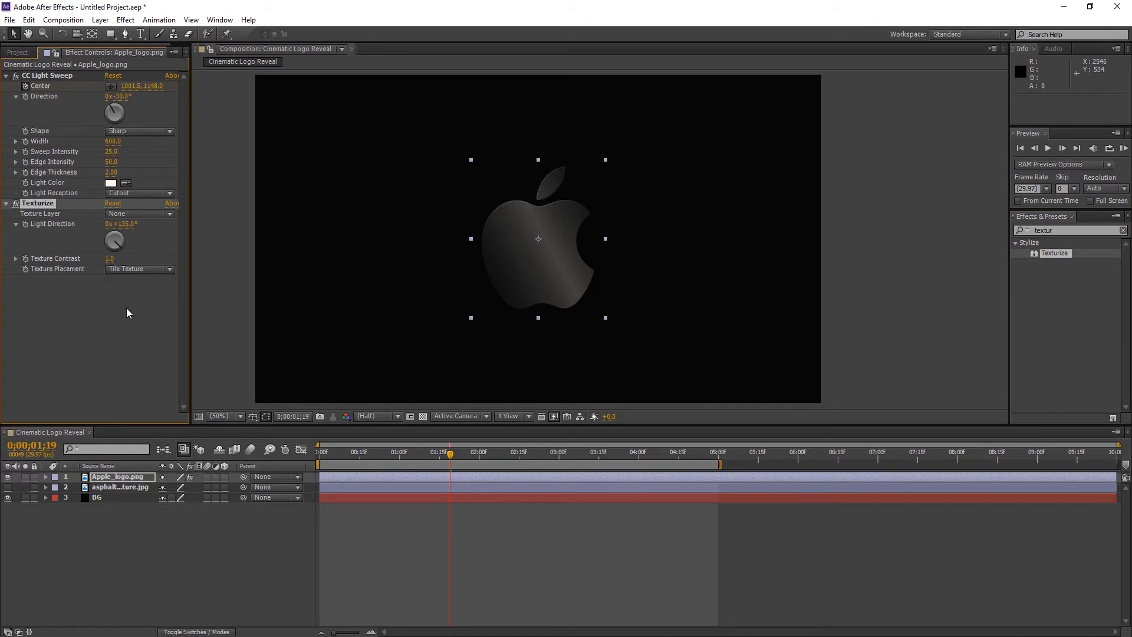
left_click(169, 214)
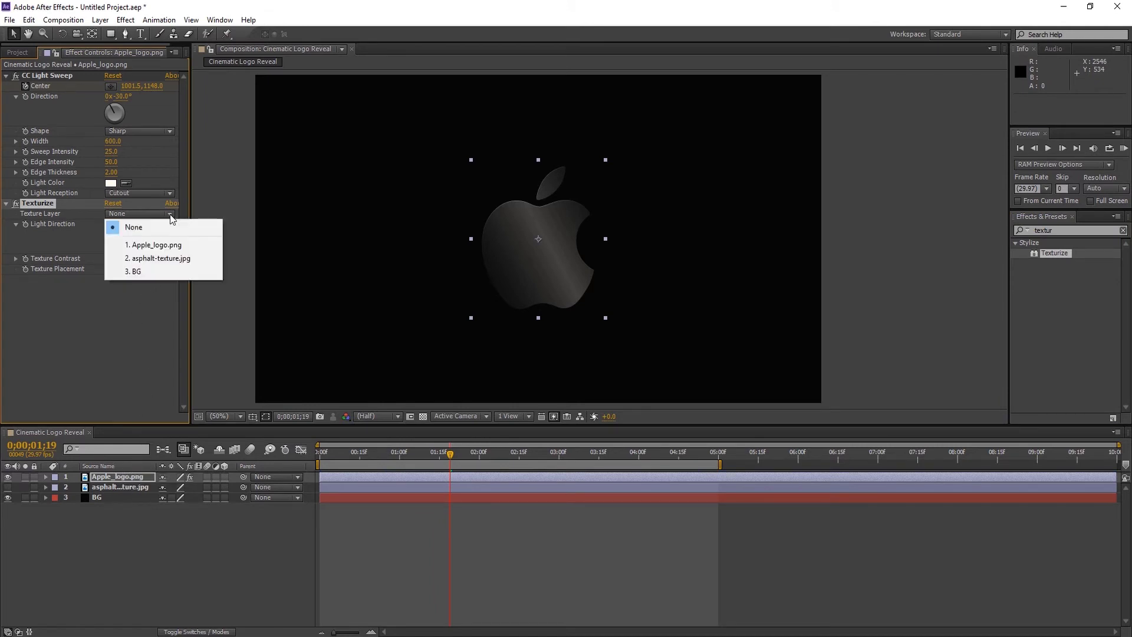
left_click(160, 258)
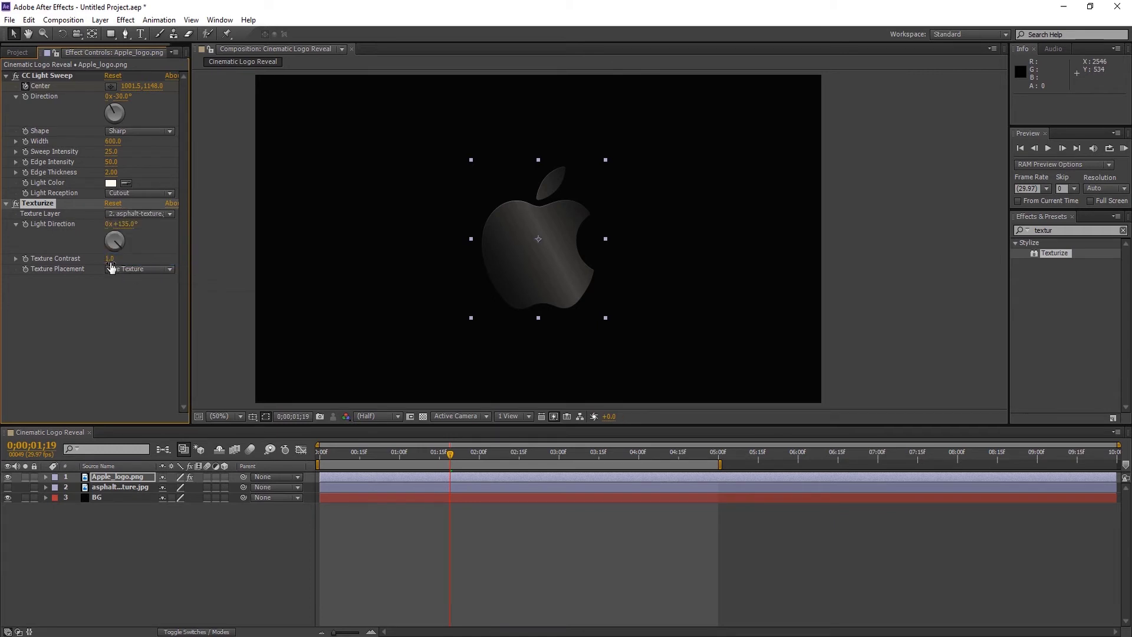
left_click(123, 224)
key("Return")
type("72")
left_click_drag(110, 258, 112, 259)
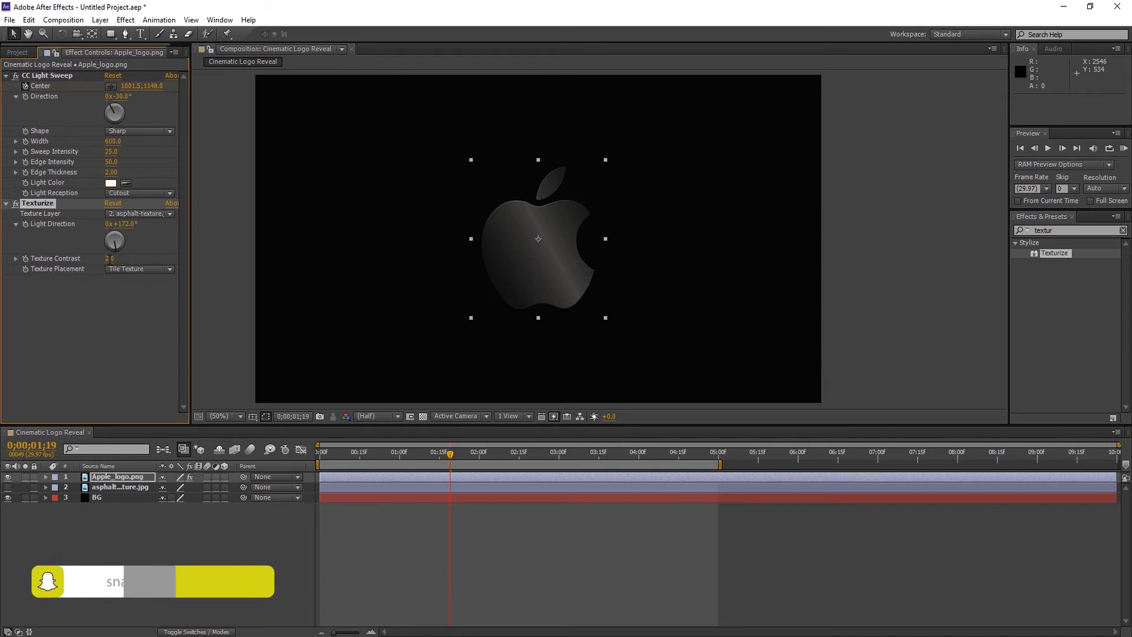
key("Page_Up")
key("Page_Up")
key("Page_Up")
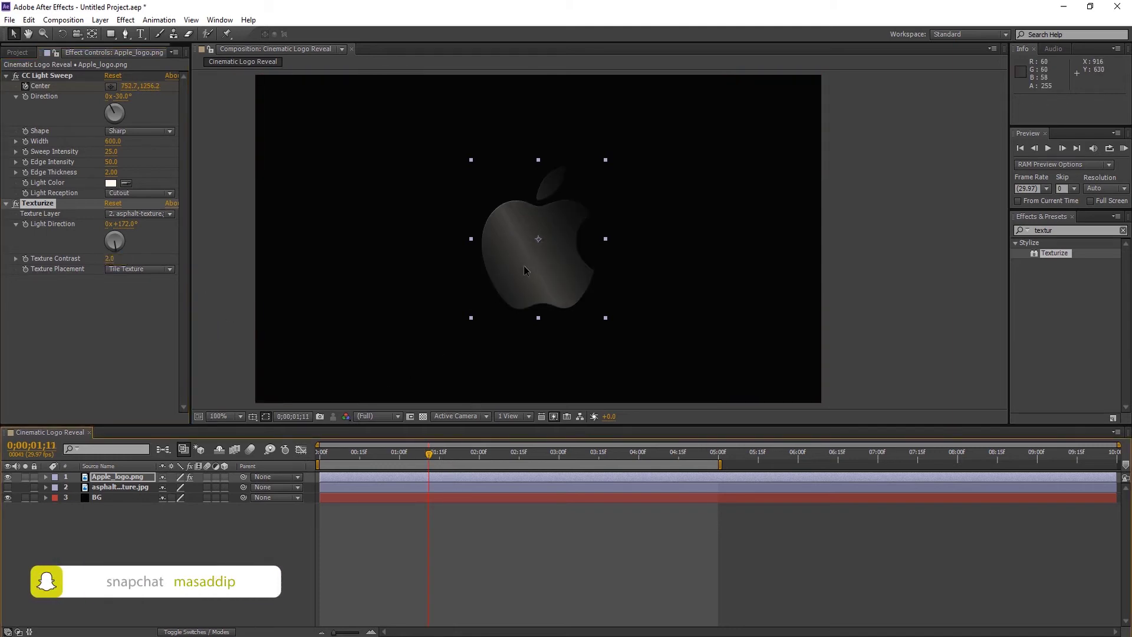
key("period")
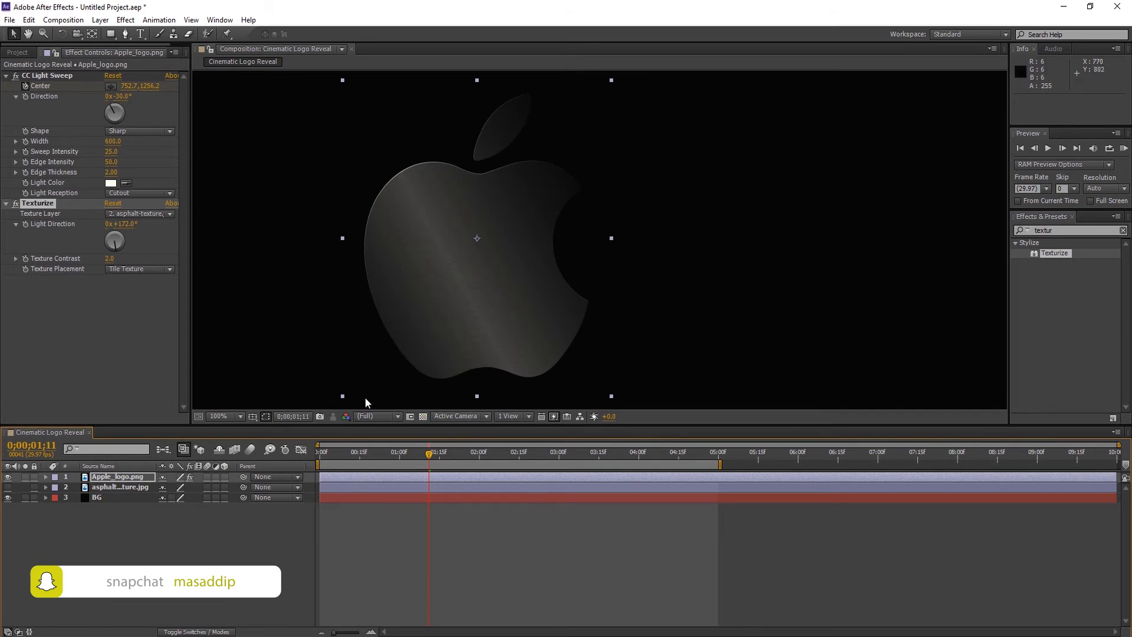
left_click(230, 417)
left_click(266, 211)
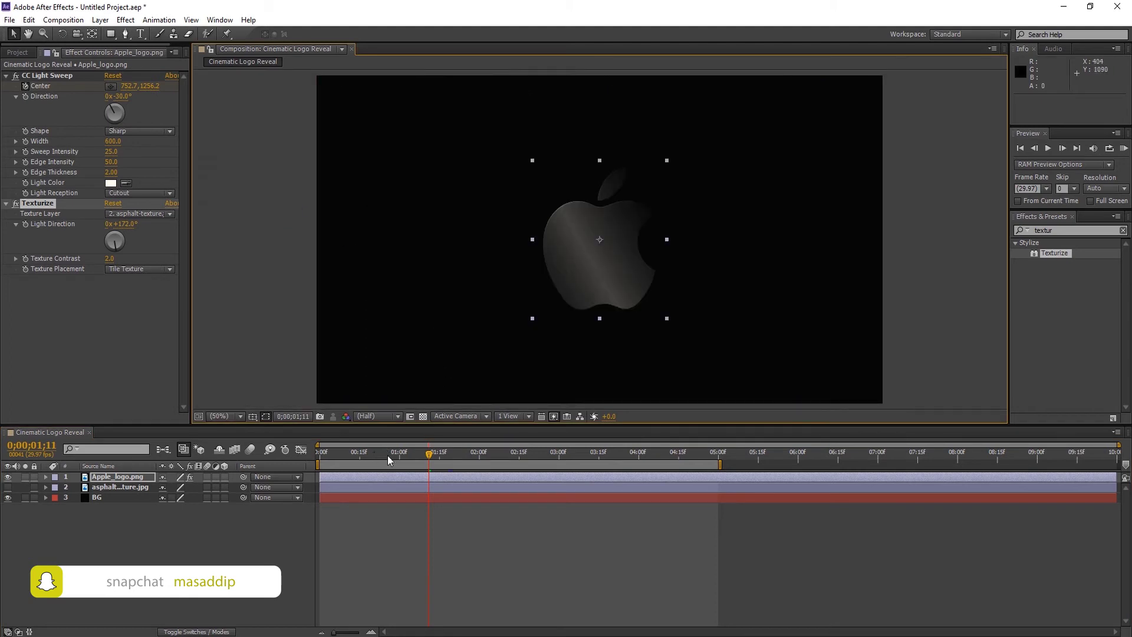
mouse_move(430, 455)
left_mouse_down()
mouse_move(328, 456)
mouse_move(662, 458)
mouse_move(434, 459)
left_mouse_up()
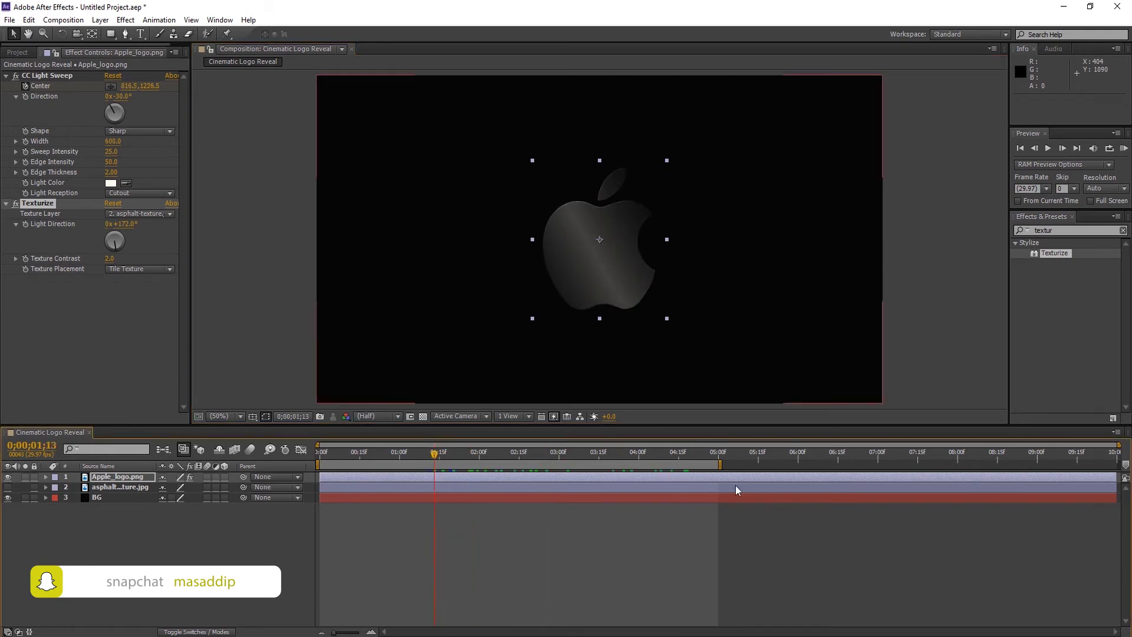
Step: Keyframe the Apple logo's Scale at 30% at 0s and 20% at 5s
left_click(127, 478)
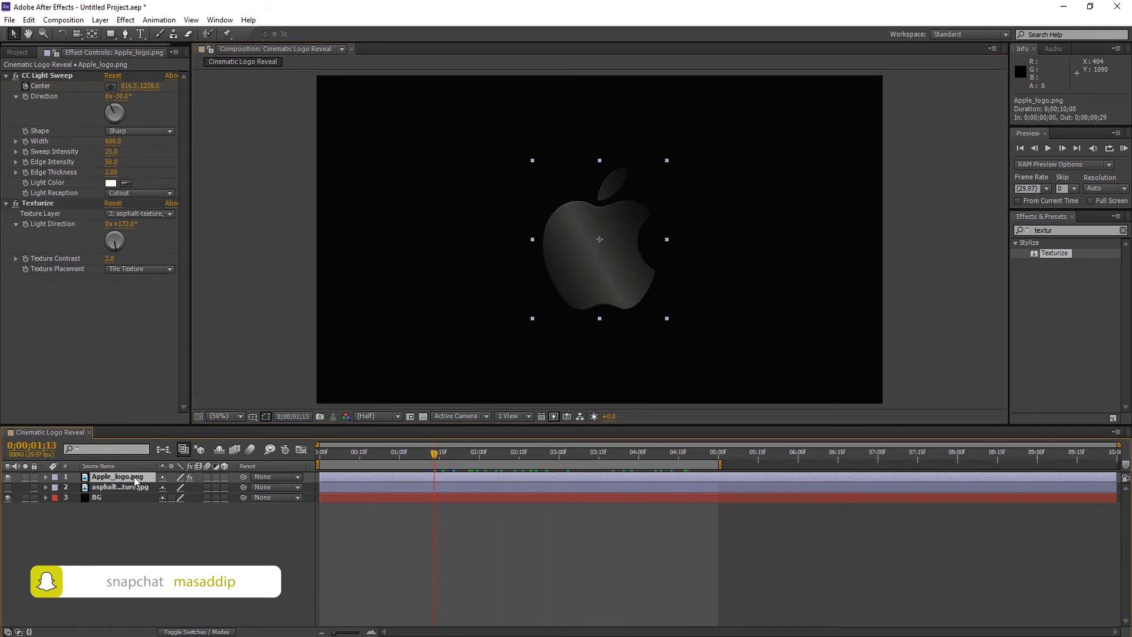
key("s")
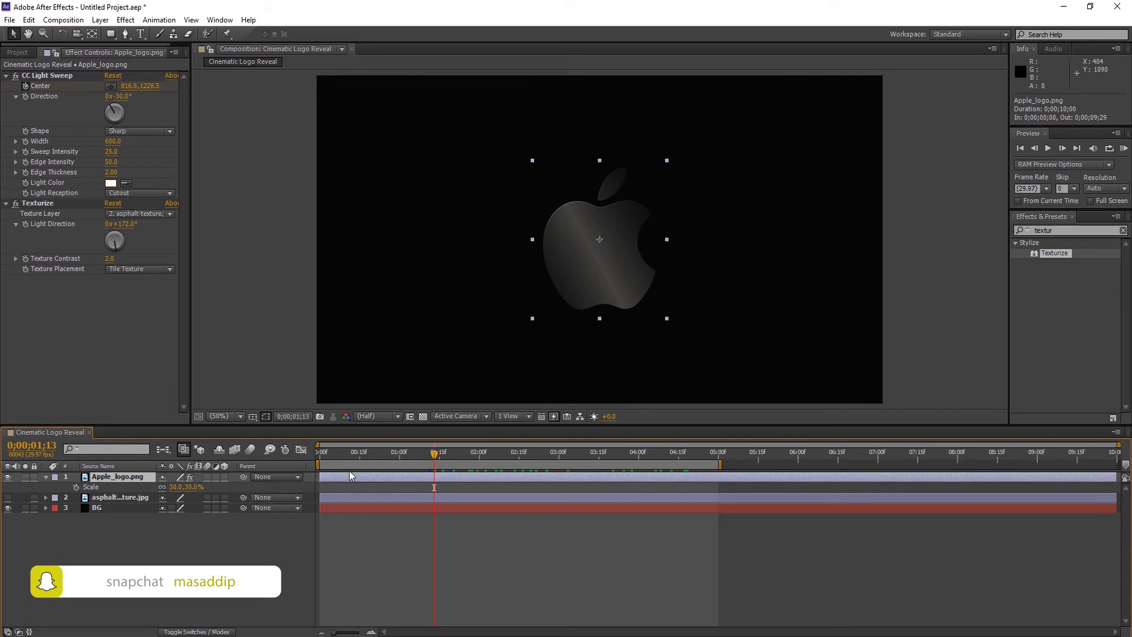
left_click_drag(434, 452, 321, 451)
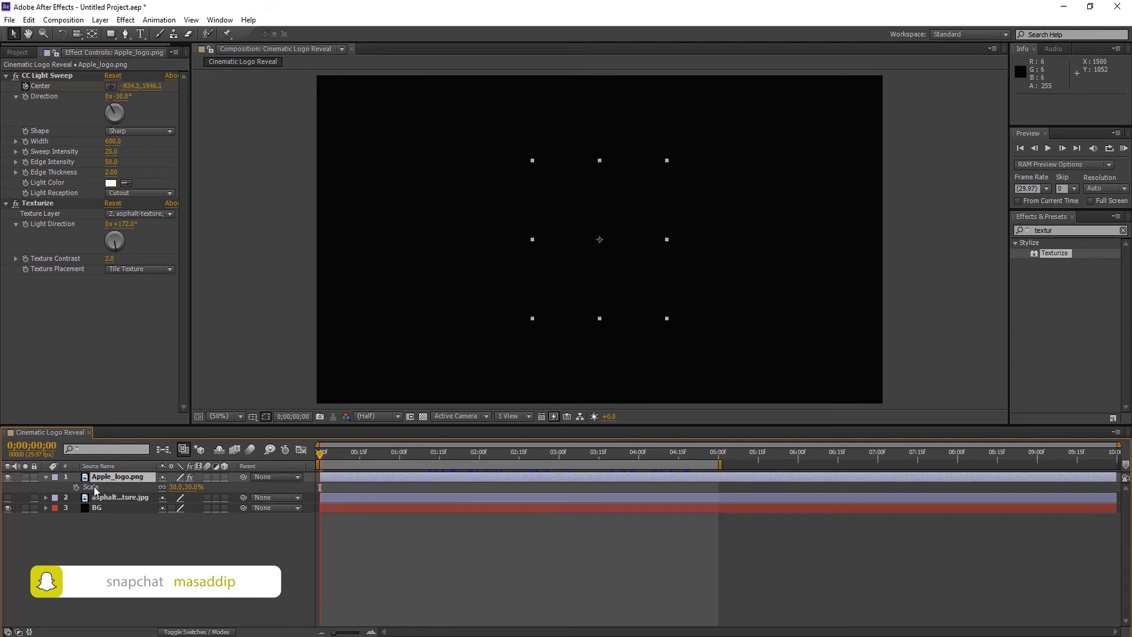
left_click(76, 487)
left_click_drag(321, 453, 721, 457)
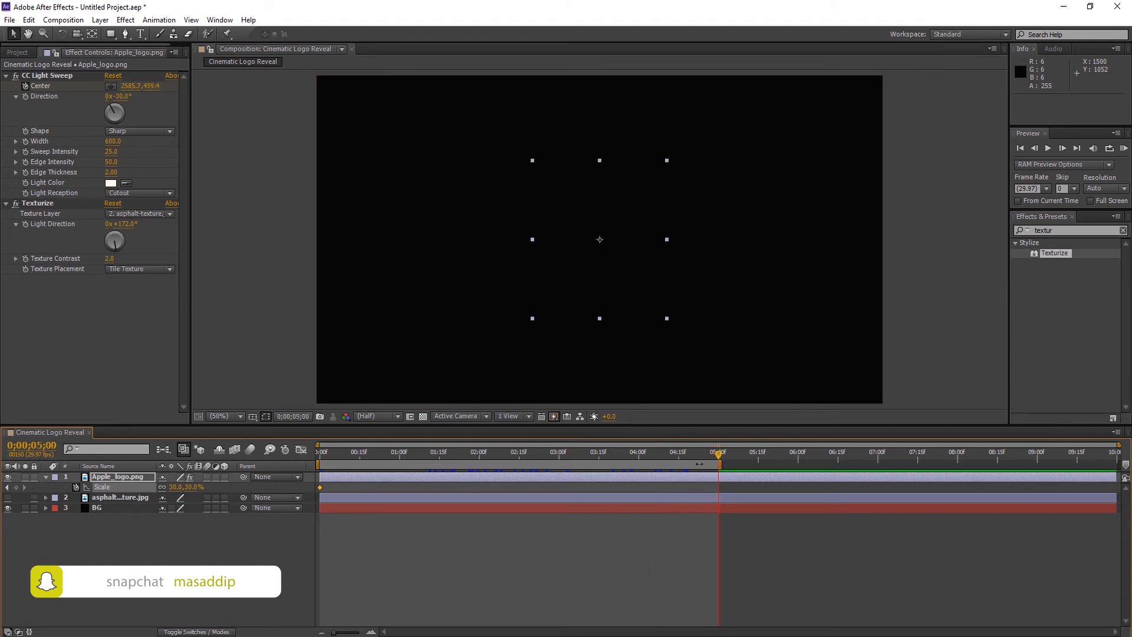
left_click(176, 487)
type("20")
key("Return")
Step: Apply Easy Ease to the scale keyframes and lengthen the starting ease on the speed curve
right_click(320, 489)
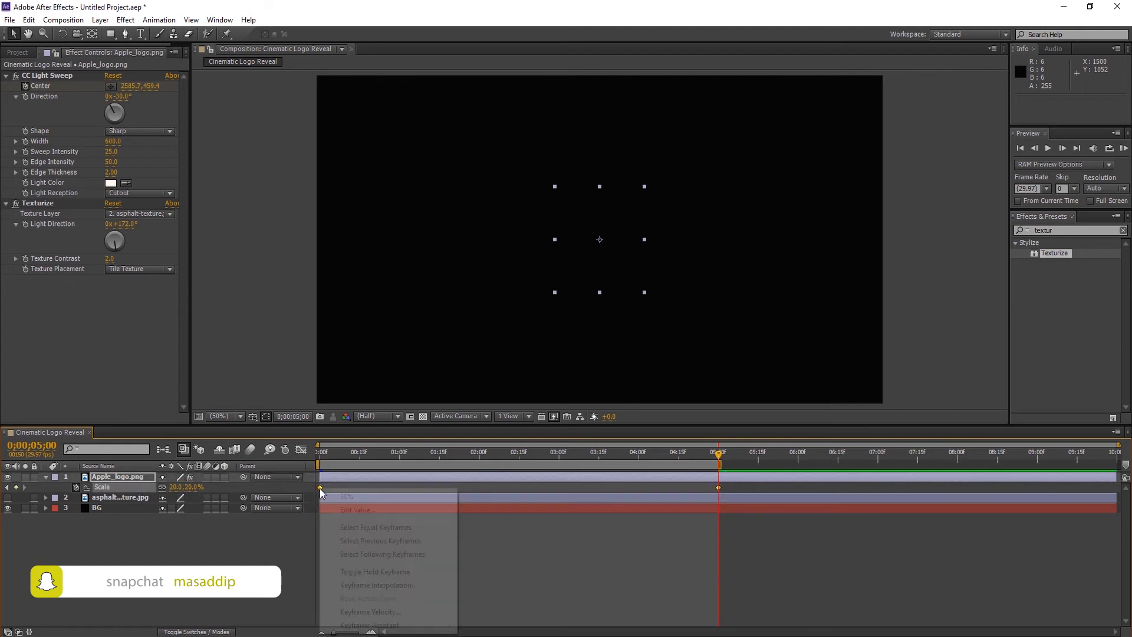
mouse_move(370, 624)
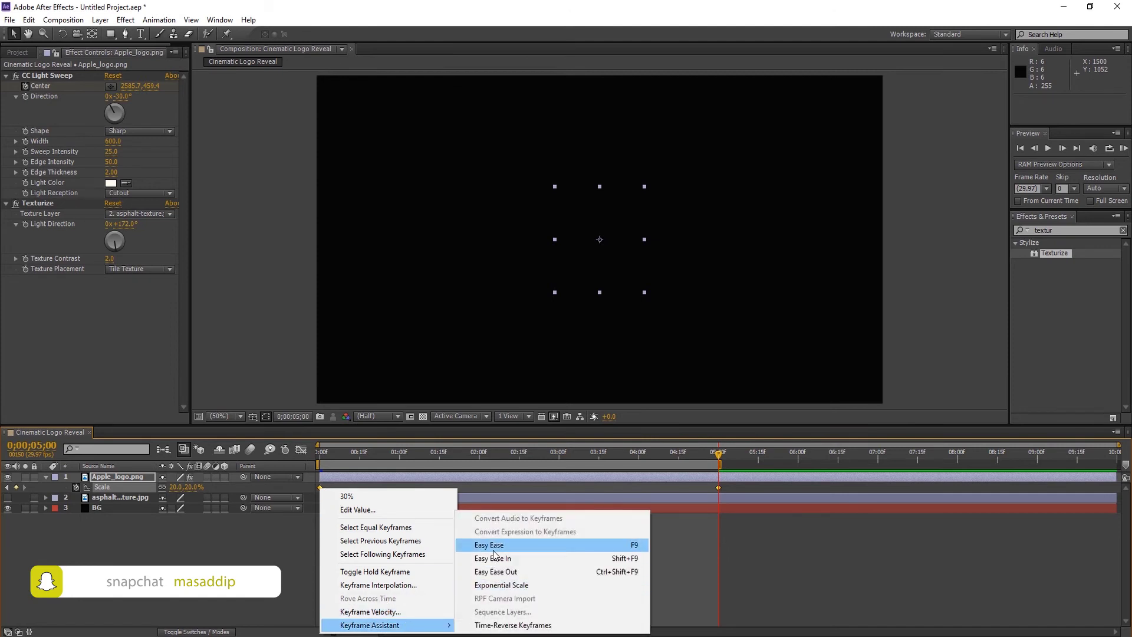
left_click(493, 546)
left_click(301, 449)
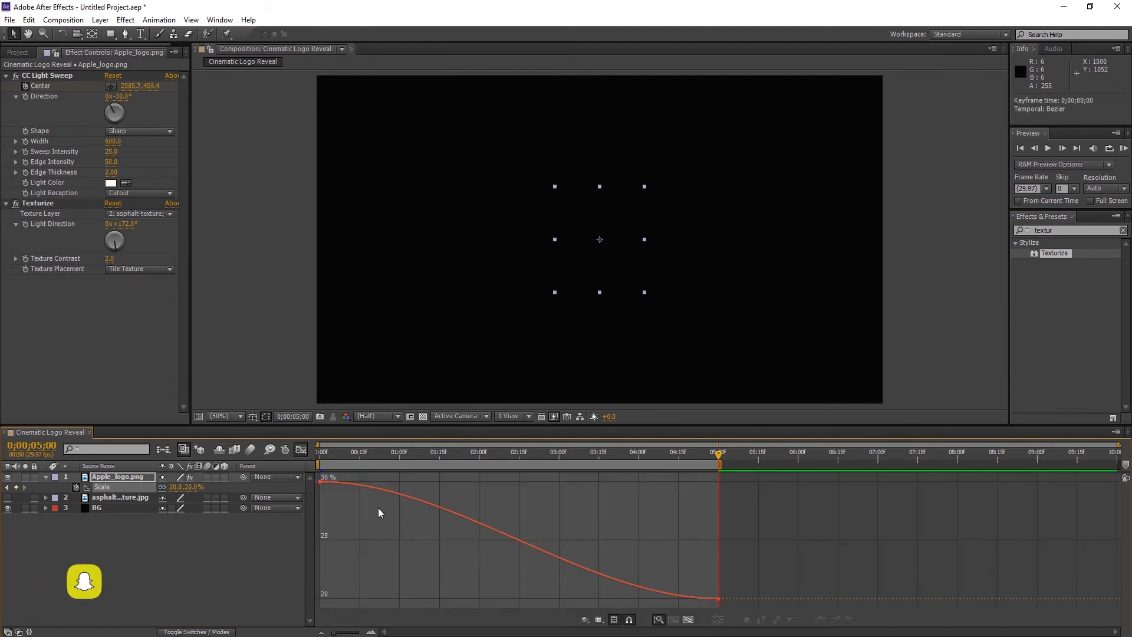
left_click(340, 496)
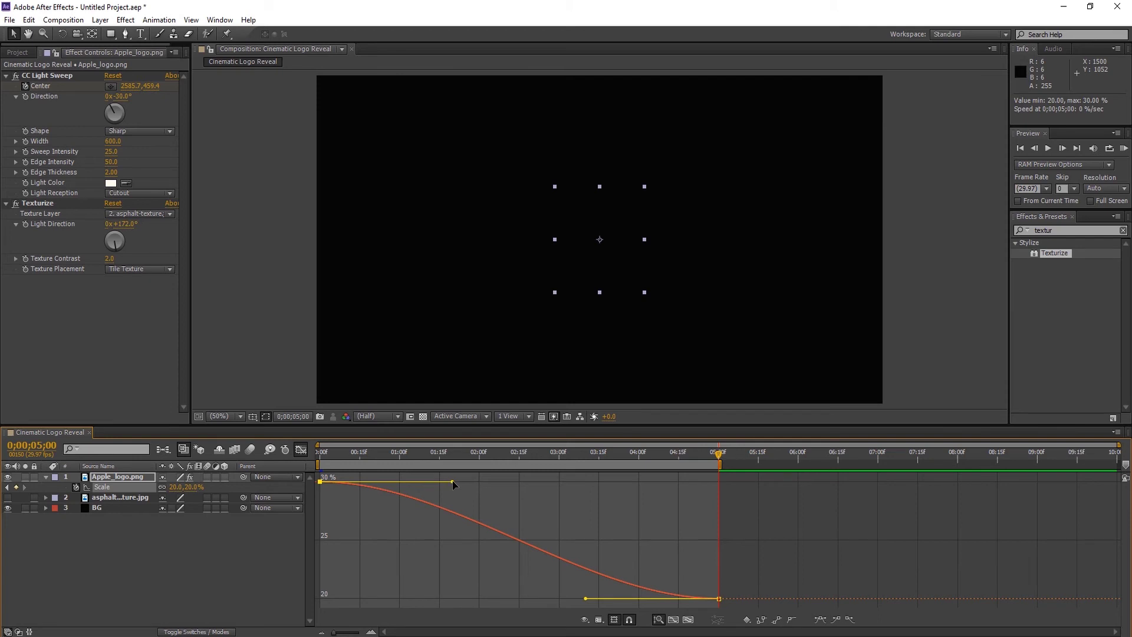
left_click_drag(453, 485, 458, 485)
Step: Return to layer bars, deselect the logo, scrub to frame one, and start a RAM preview
left_click(301, 449)
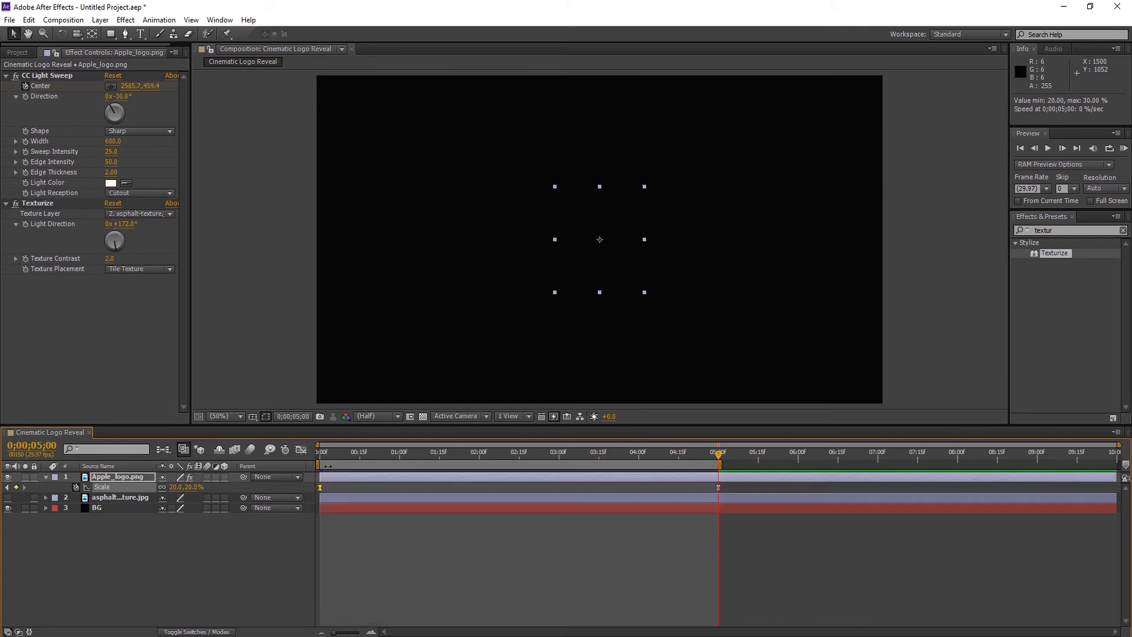
left_click(425, 558)
mouse_move(719, 457)
left_mouse_down()
mouse_move(376, 456)
mouse_move(496, 456)
left_mouse_up()
mouse_move(622, 455)
left_mouse_down()
mouse_move(683, 457)
mouse_move(324, 457)
left_mouse_up()
left_click(1123, 149)
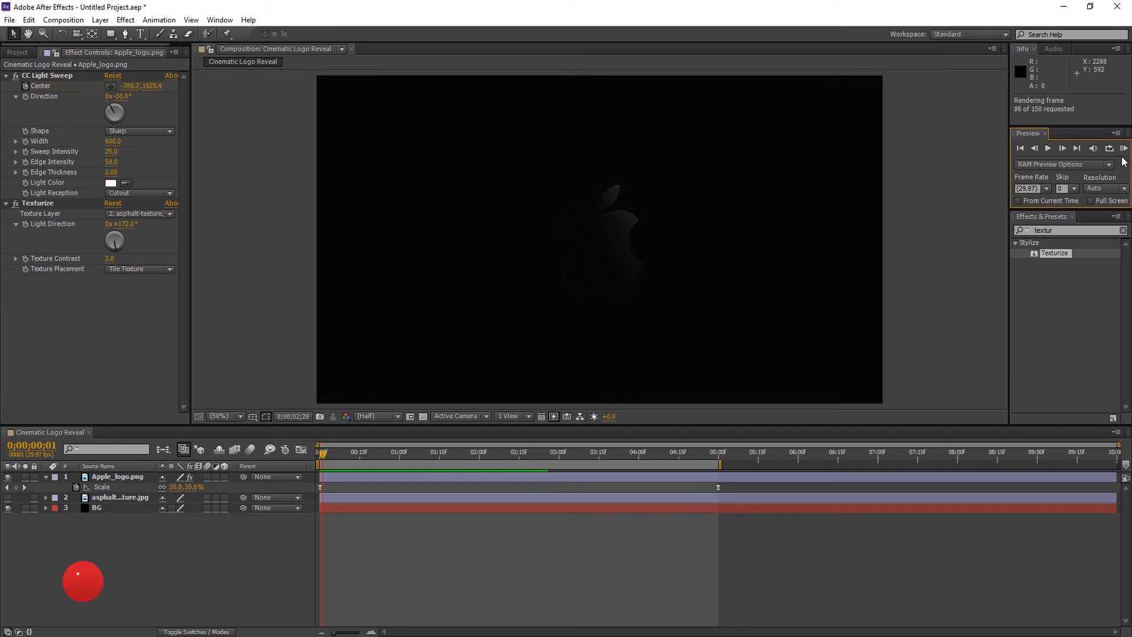
Step: Play the RAM preview, then stop it with Spacebar back at the first frame
key("space")
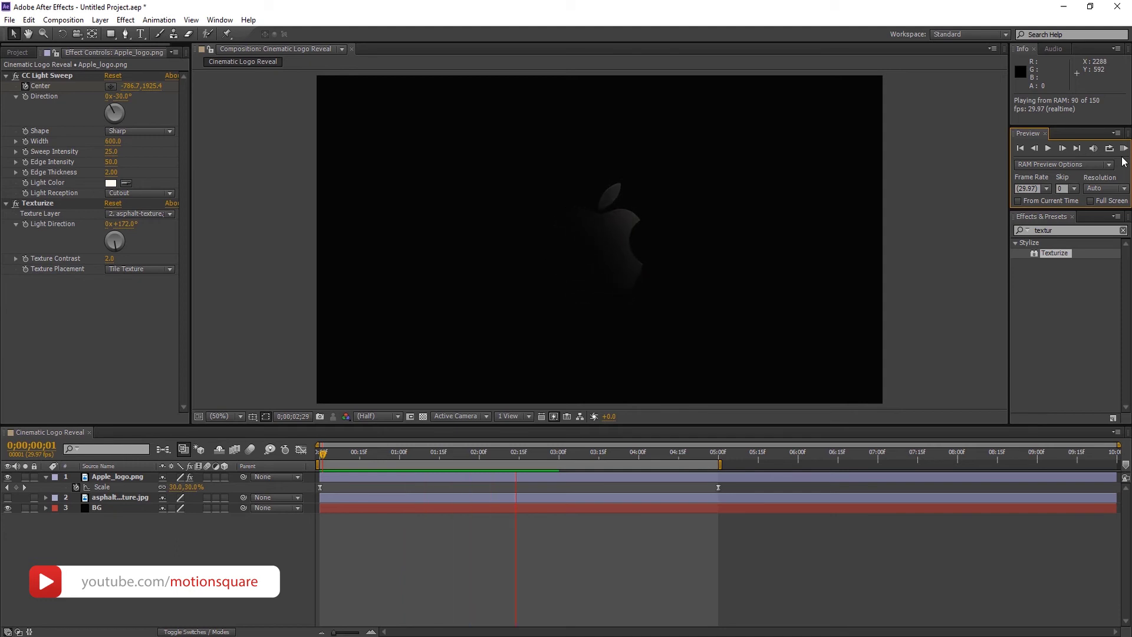
key("space")
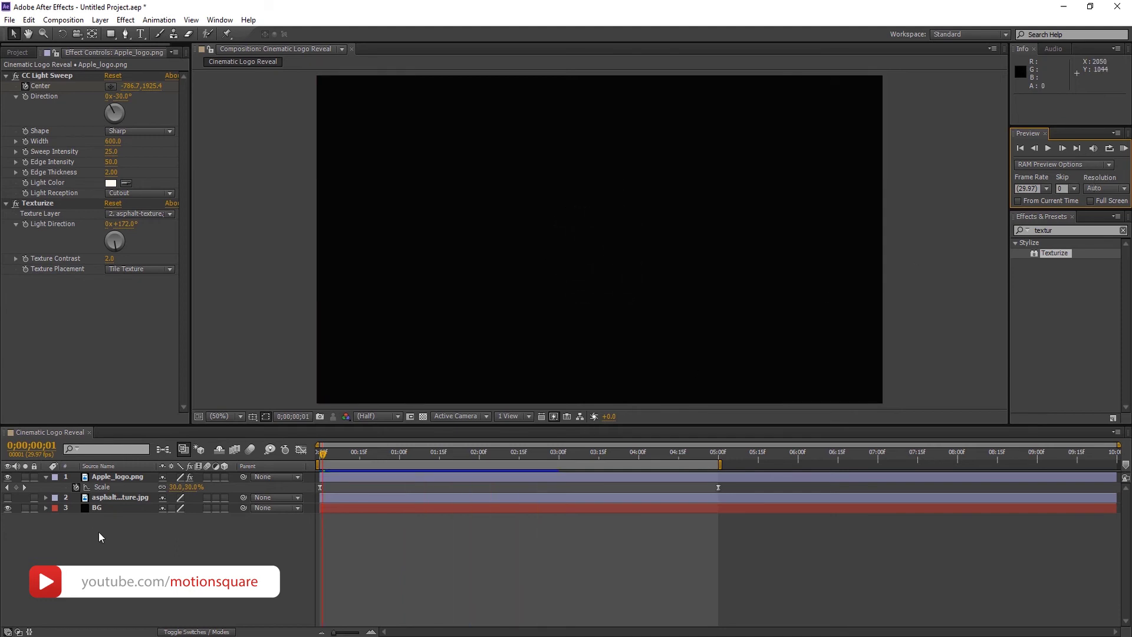
Step: Create a black 1920x1080 solid named 'Particle' from the timeline's New > Solid menu
right_click(99, 537)
mouse_move(127, 404)
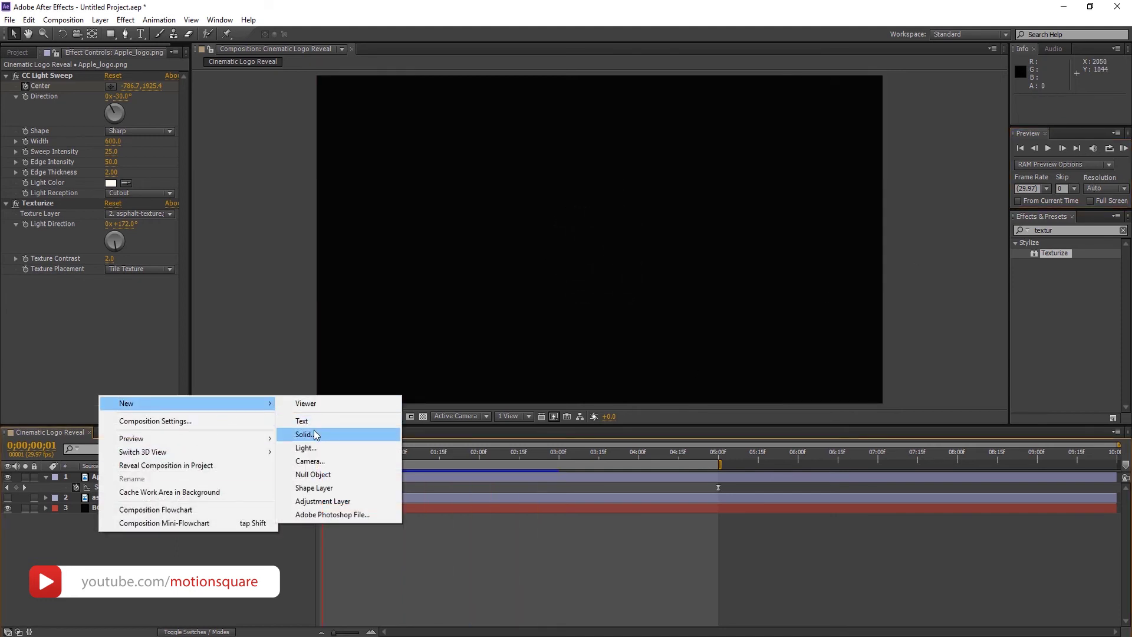
left_click(316, 439)
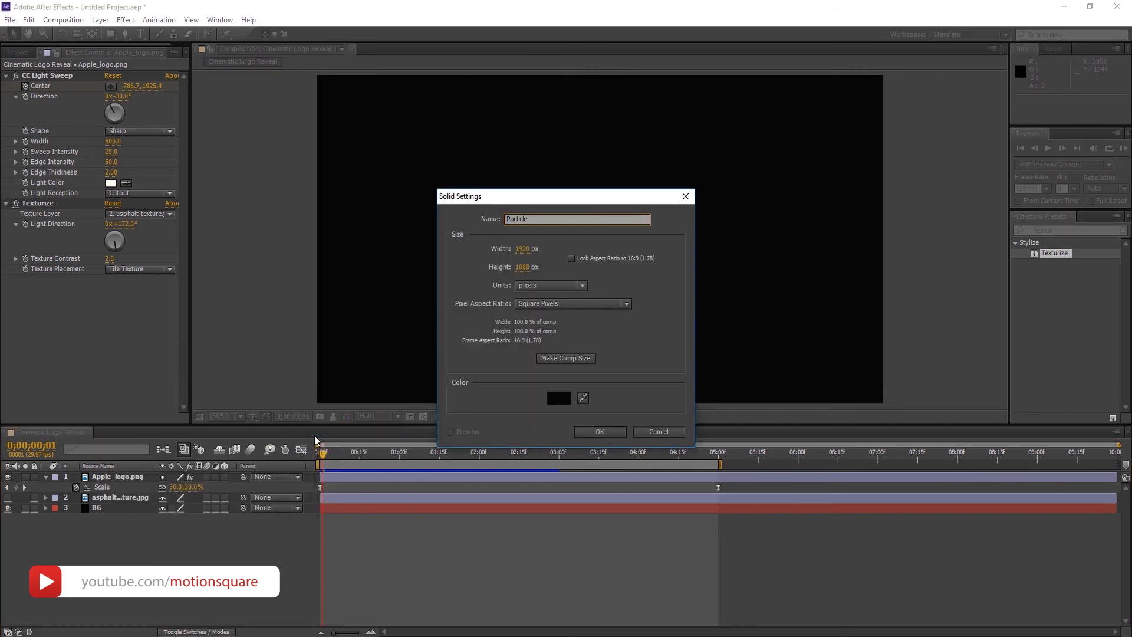
left_click(601, 434)
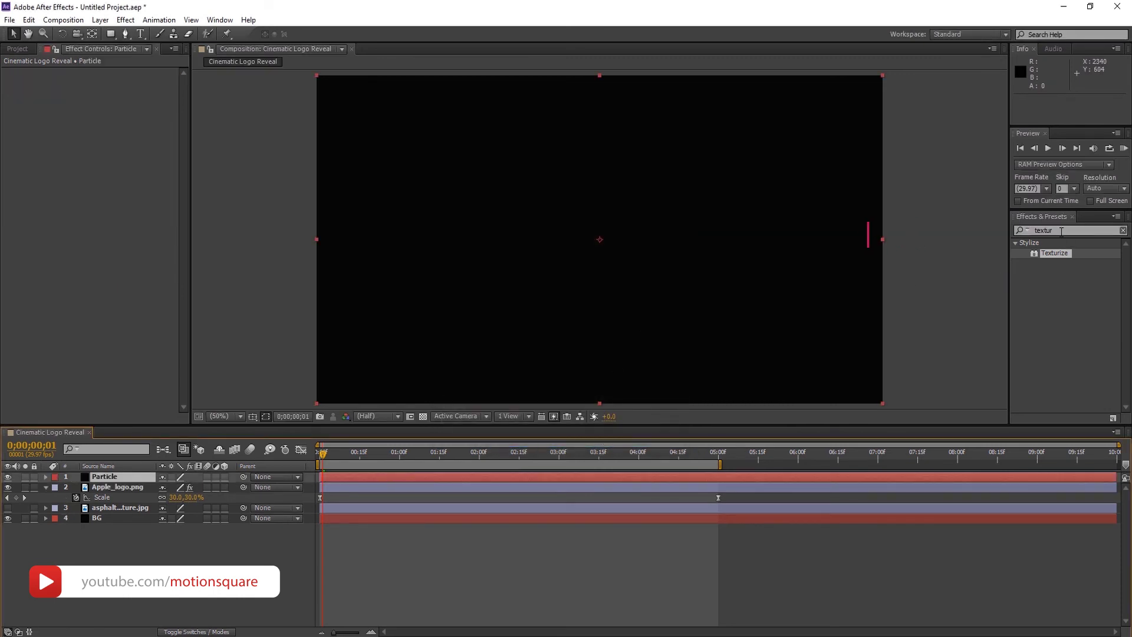
Step: Apply CC Snowfall to the Particle layer with Size 15 and 200 Flakes
double_click(1062, 232)
type("snow")
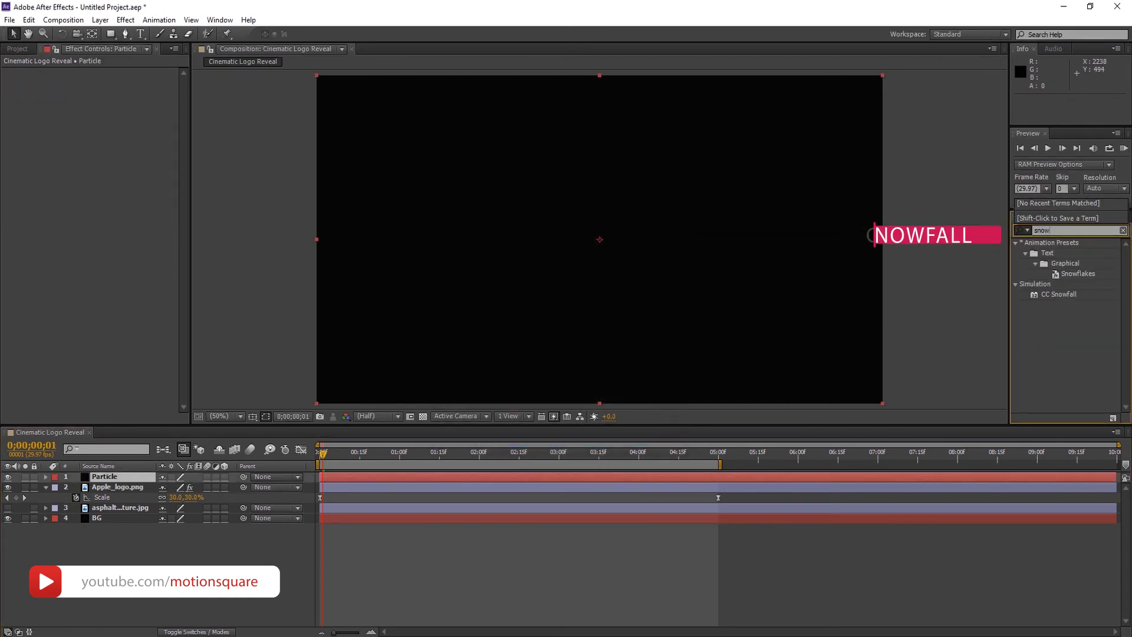
mouse_move(1061, 297)
left_mouse_down()
mouse_move(129, 493)
mouse_move(115, 478)
left_mouse_up()
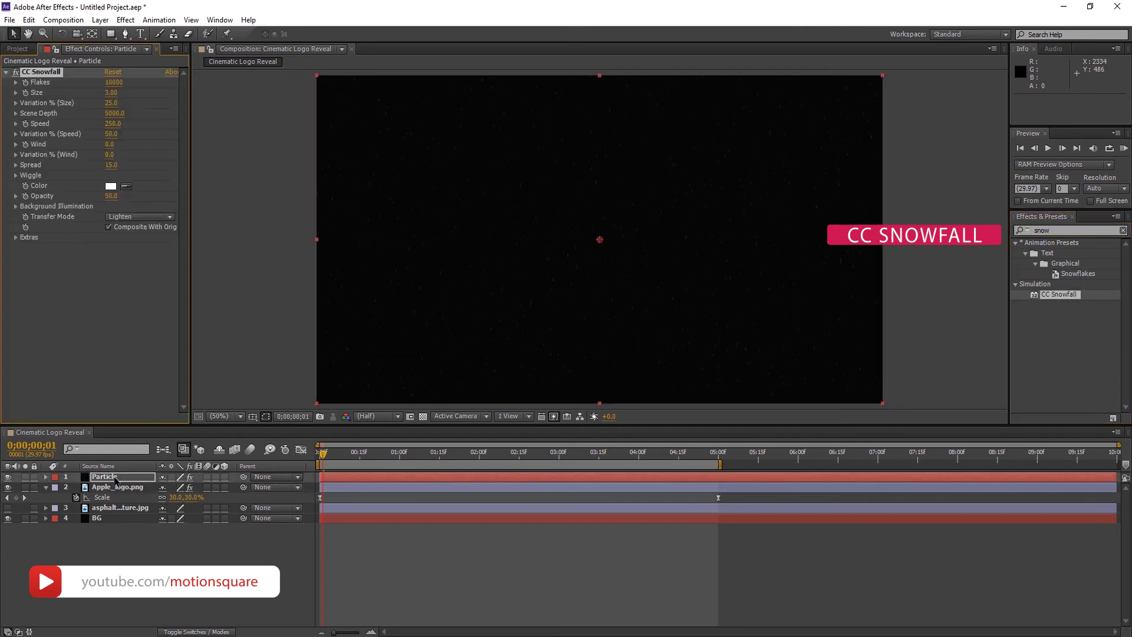
left_click(110, 92)
type("1.5")
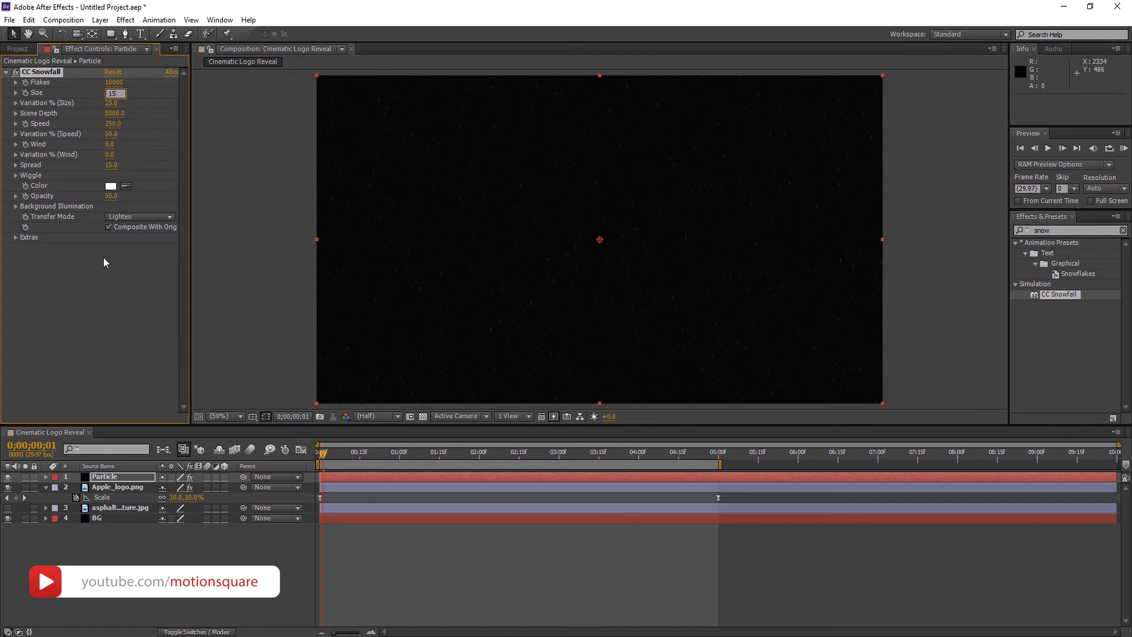
left_click(99, 288)
left_click(113, 82)
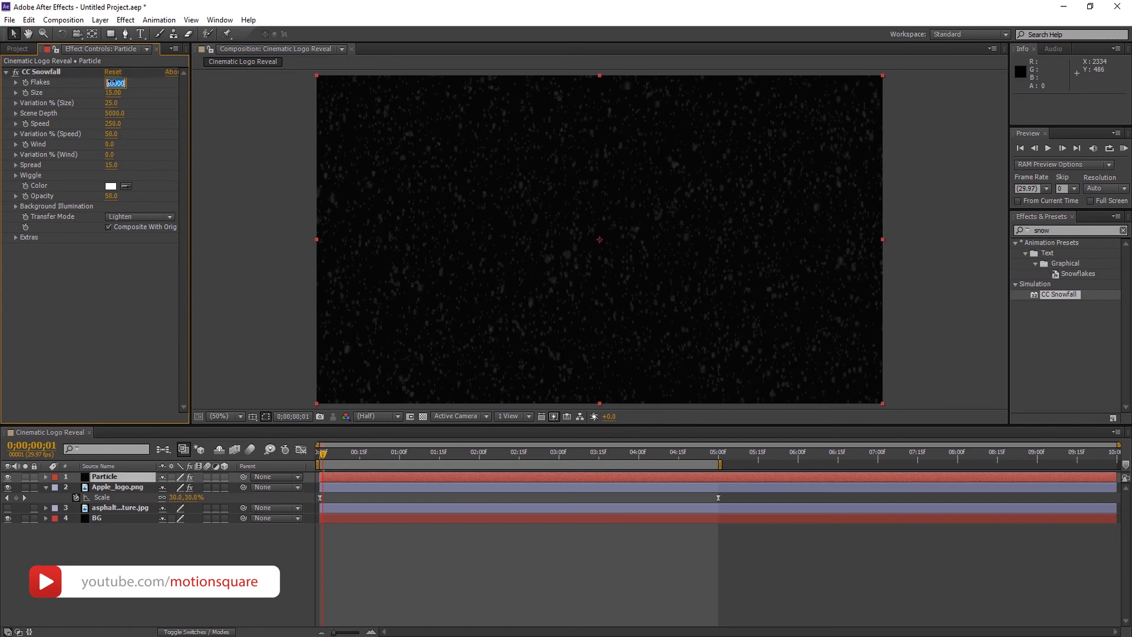
type("2")
key("Return")
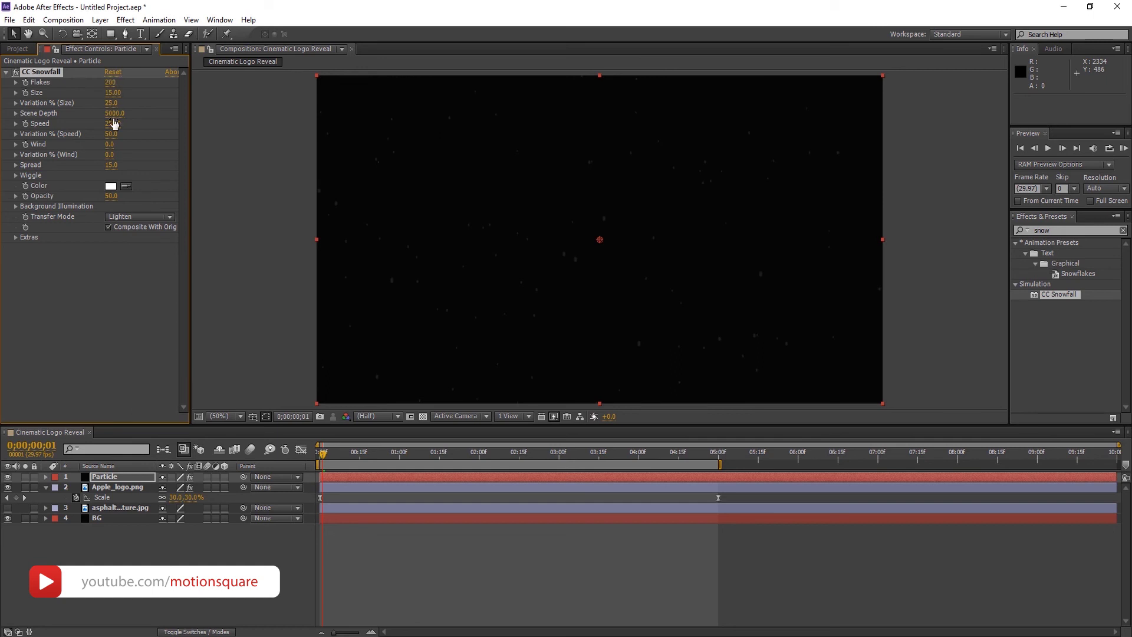
Step: Pick a bright reddish-orange colour for the snowflakes
left_click(111, 187)
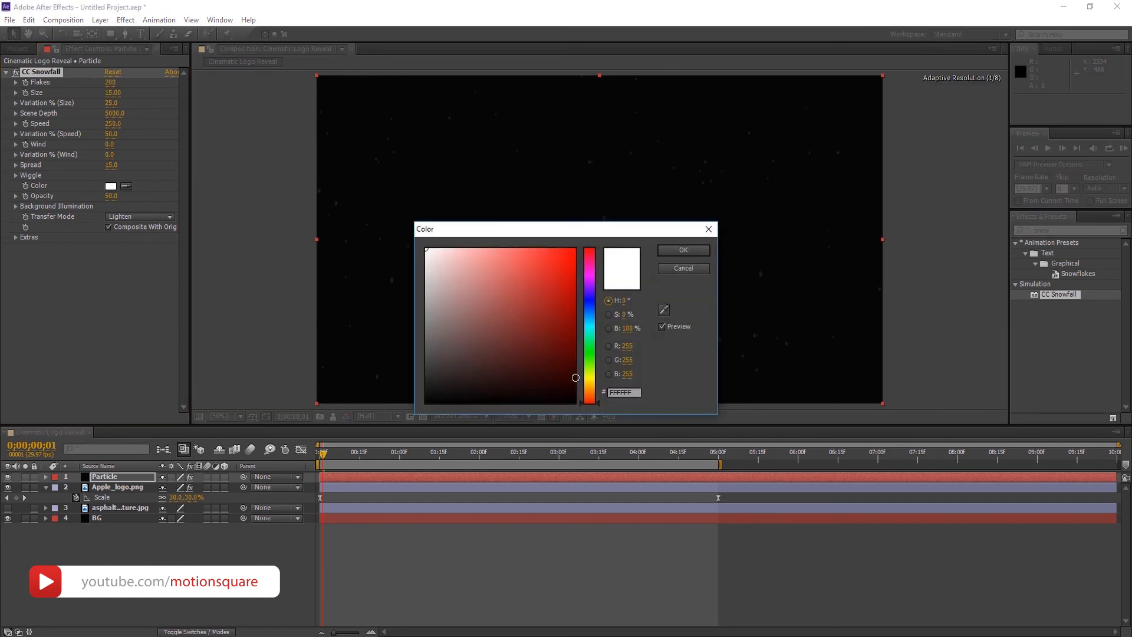
left_click(589, 389)
left_click(570, 248)
left_click(591, 394)
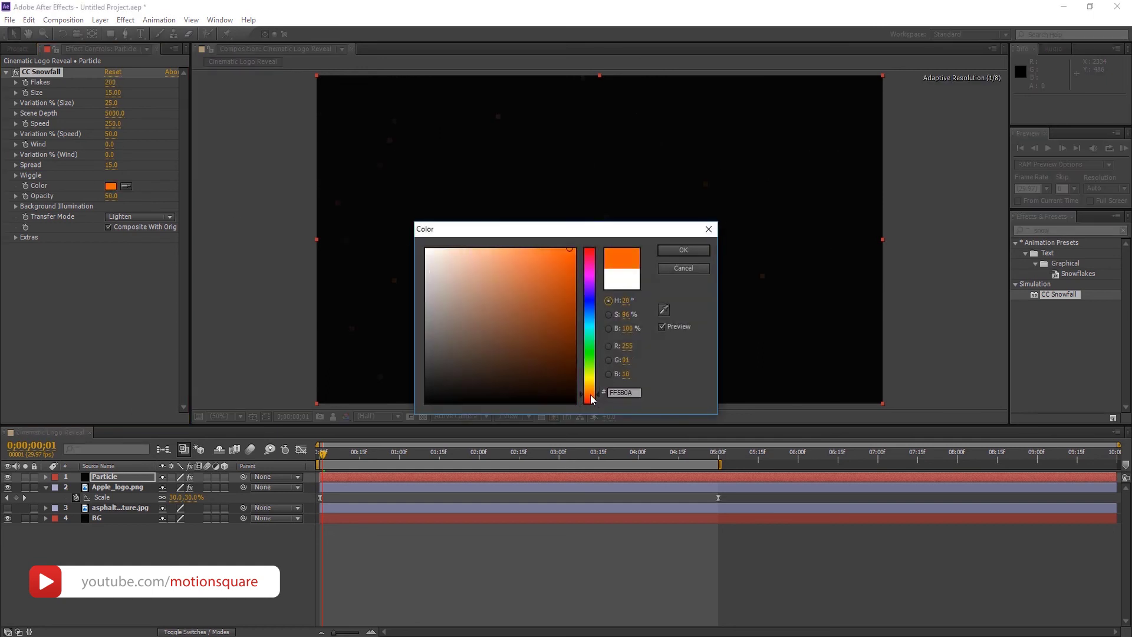
left_click_drag(591, 398, 591, 400)
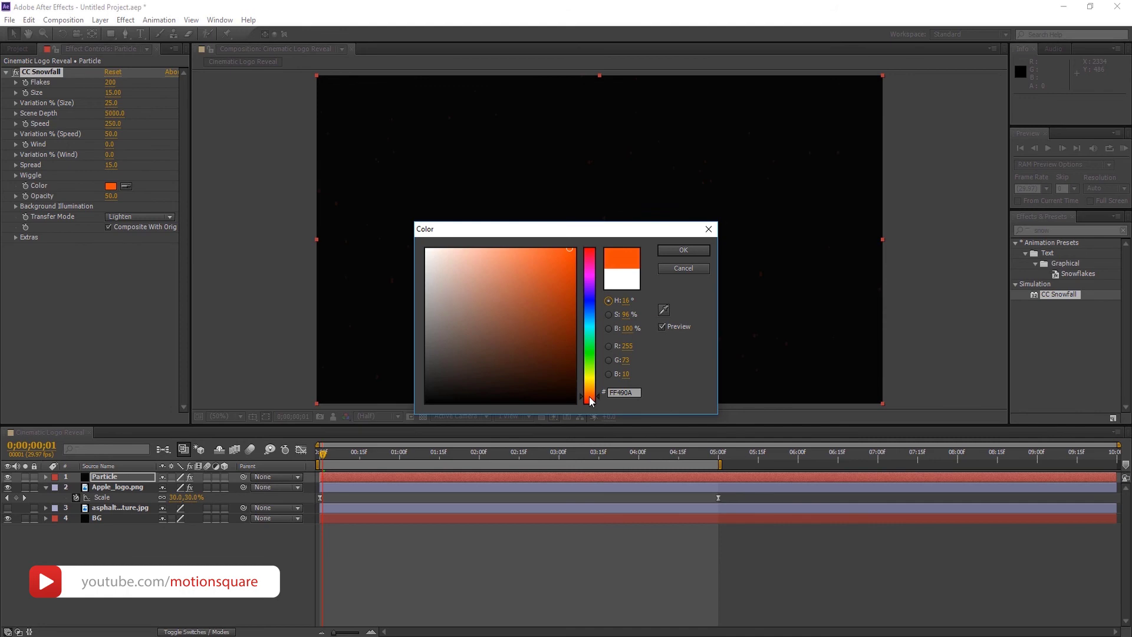
Step: Confirm the orange-red flake colour and scrub the first second to check the snowfall
left_click(689, 252)
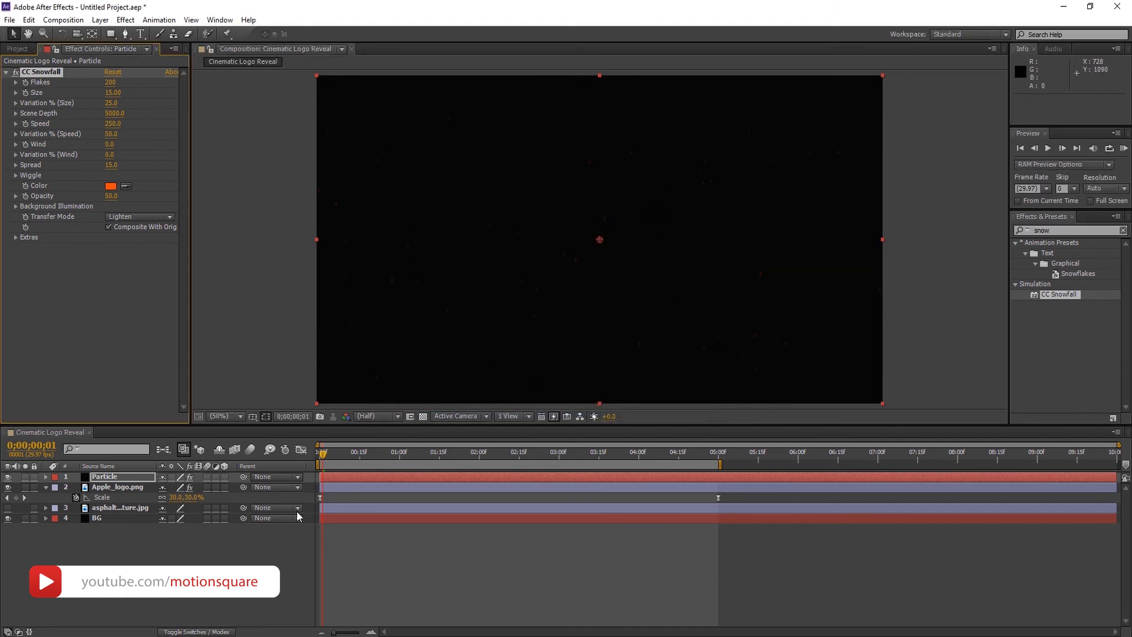
left_click_drag(324, 457, 439, 454)
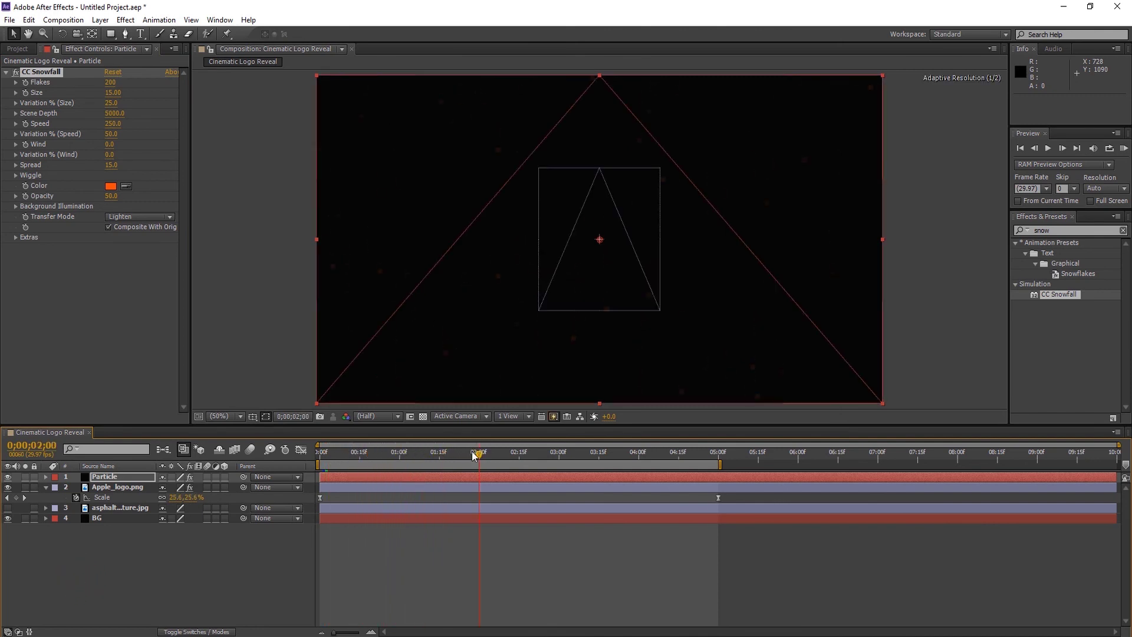
left_click_drag(439, 454, 380, 455)
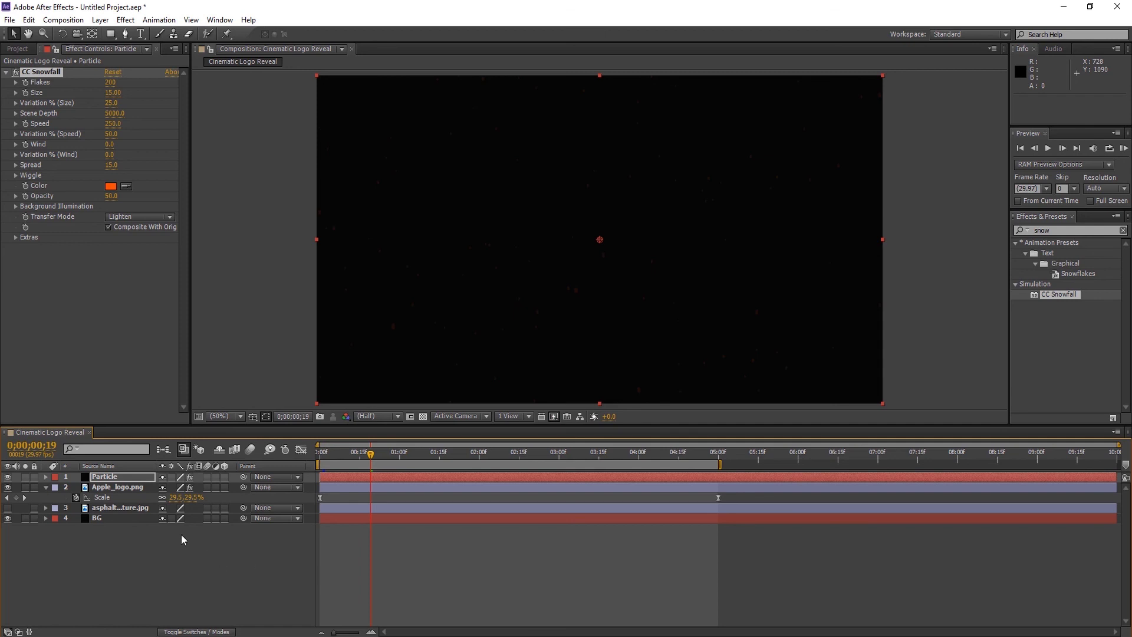
Step: Set the Particle layer's blend mode to Lighten and check the logo underneath
left_click(136, 476)
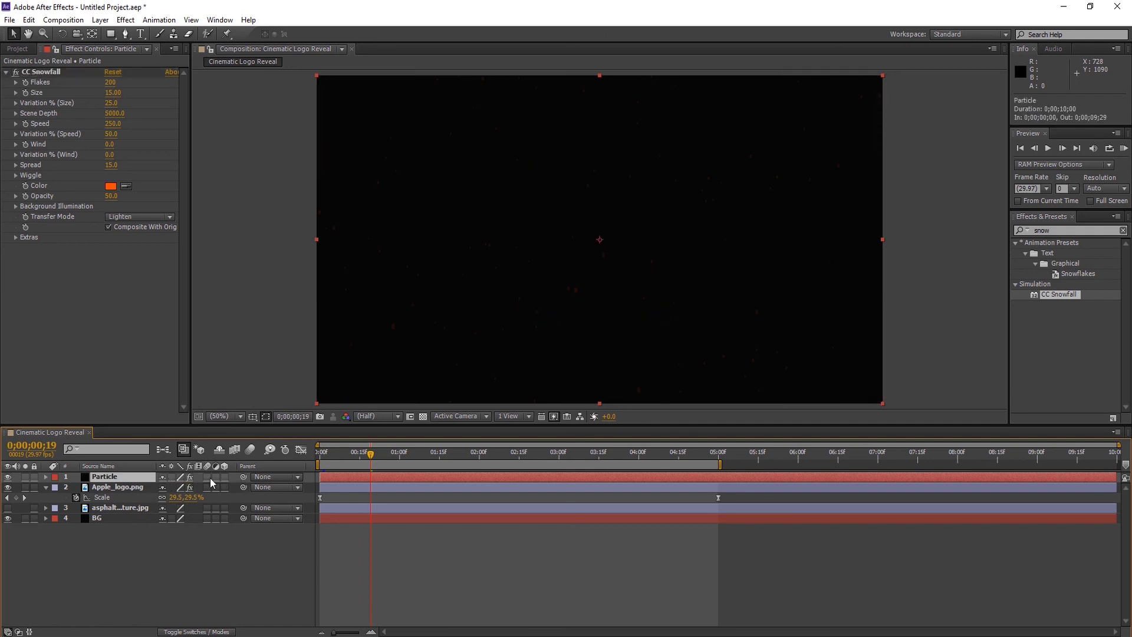
left_click(202, 633)
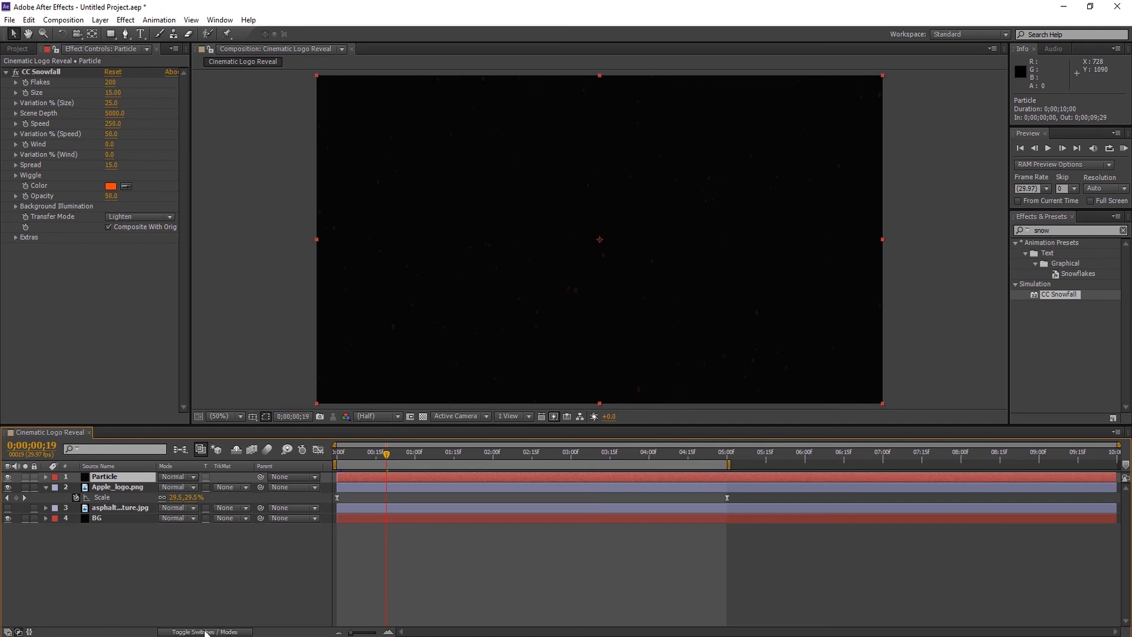
left_click(192, 476)
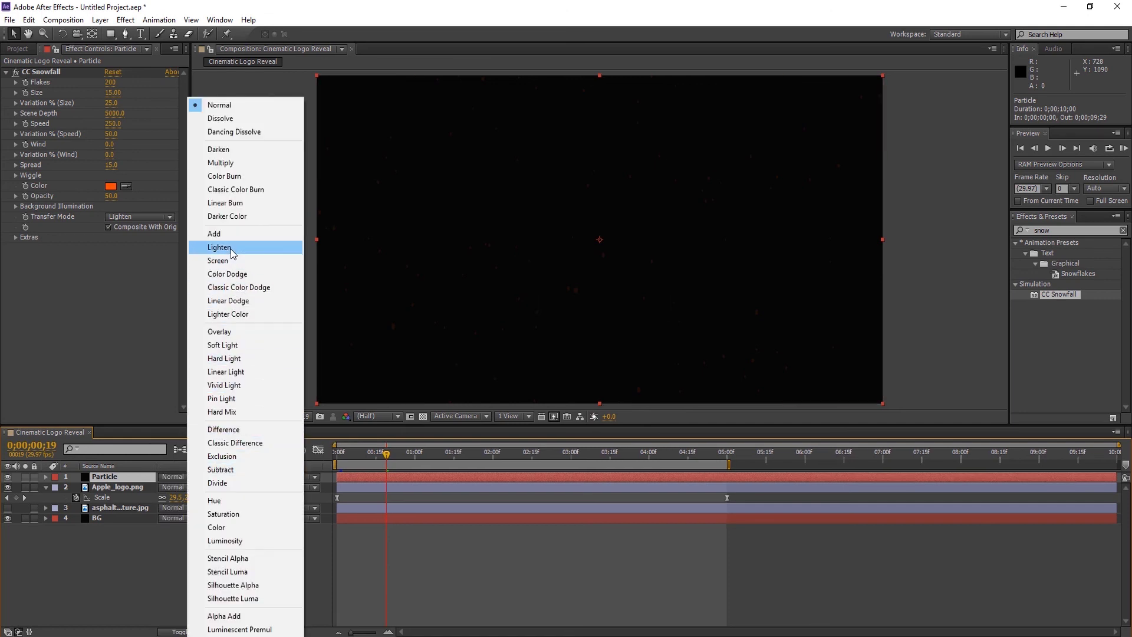
left_click(220, 246)
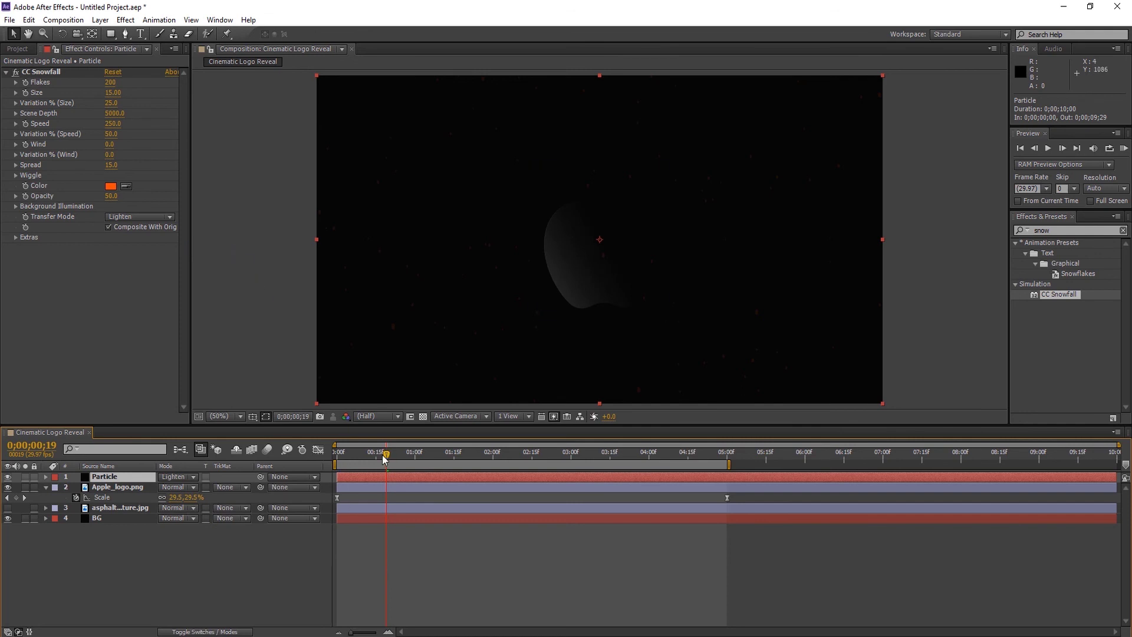
left_click_drag(384, 458, 338, 458)
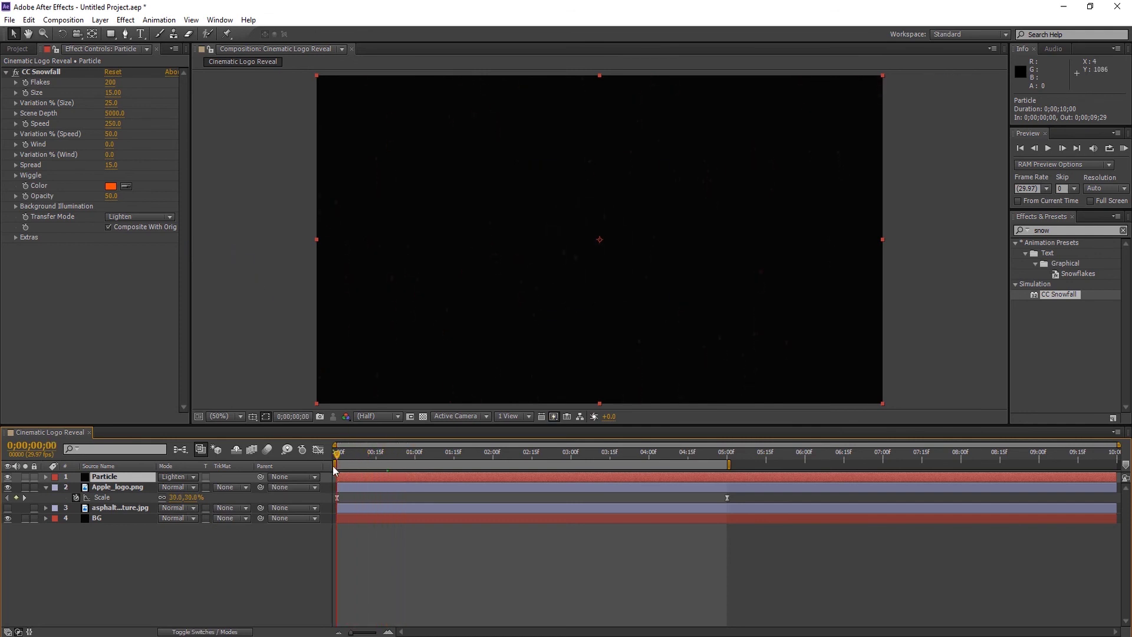
Step: Preview the logo reveal with orange snowfall using the Preview panel's Play button
left_click(1050, 150)
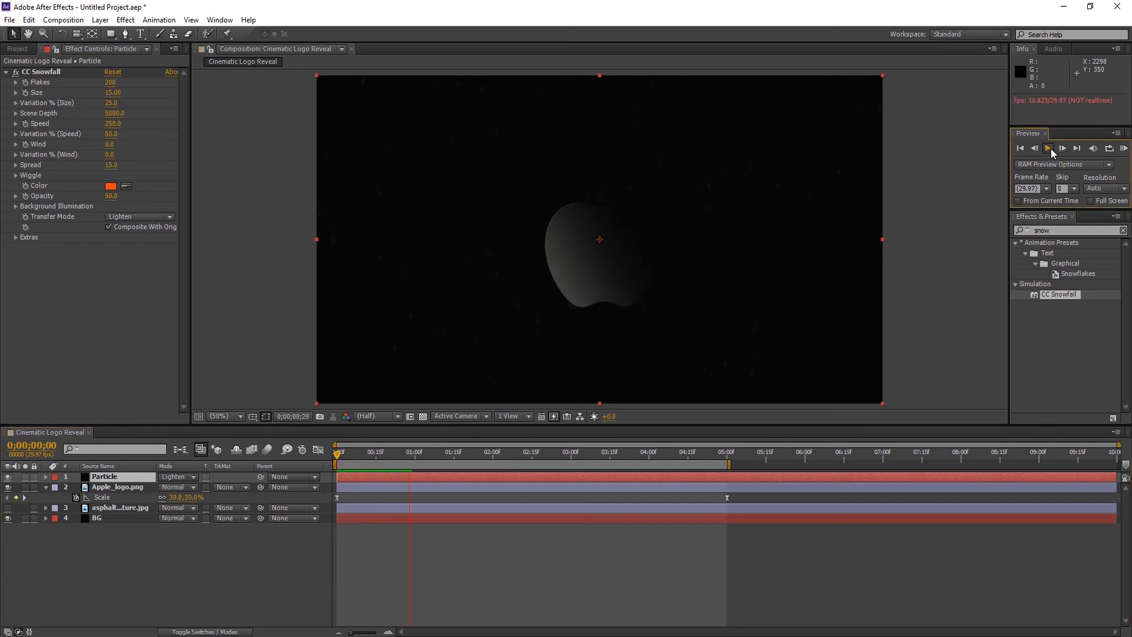